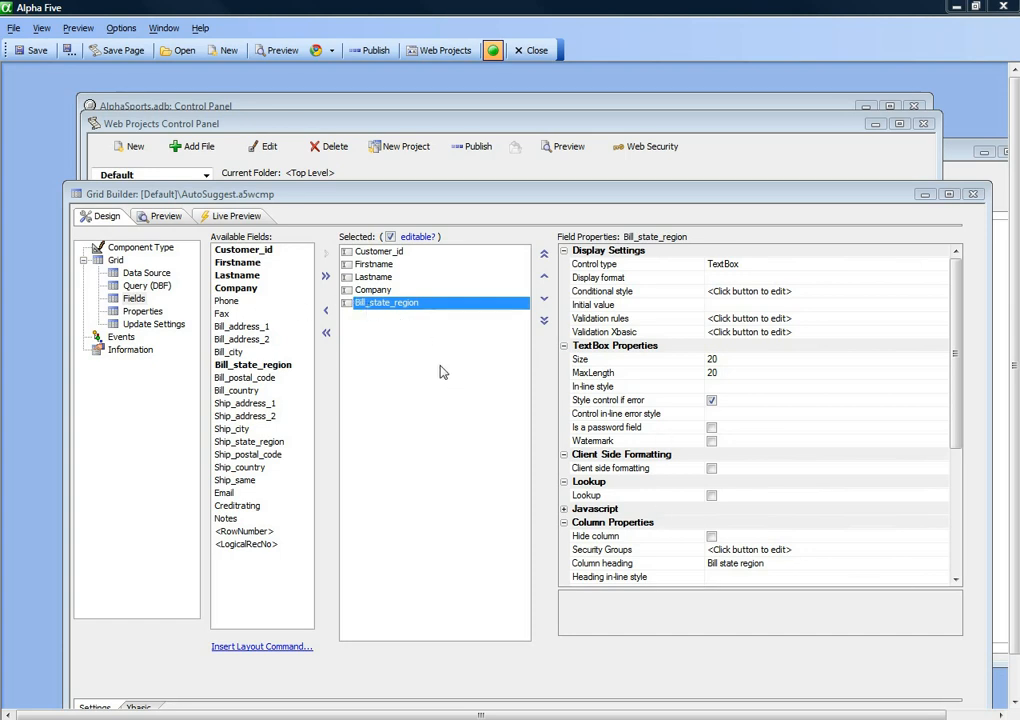
Step: Add the Bill_city field to the grid and enable its lookup with the Auto-Suggest List type
double_click(232, 355)
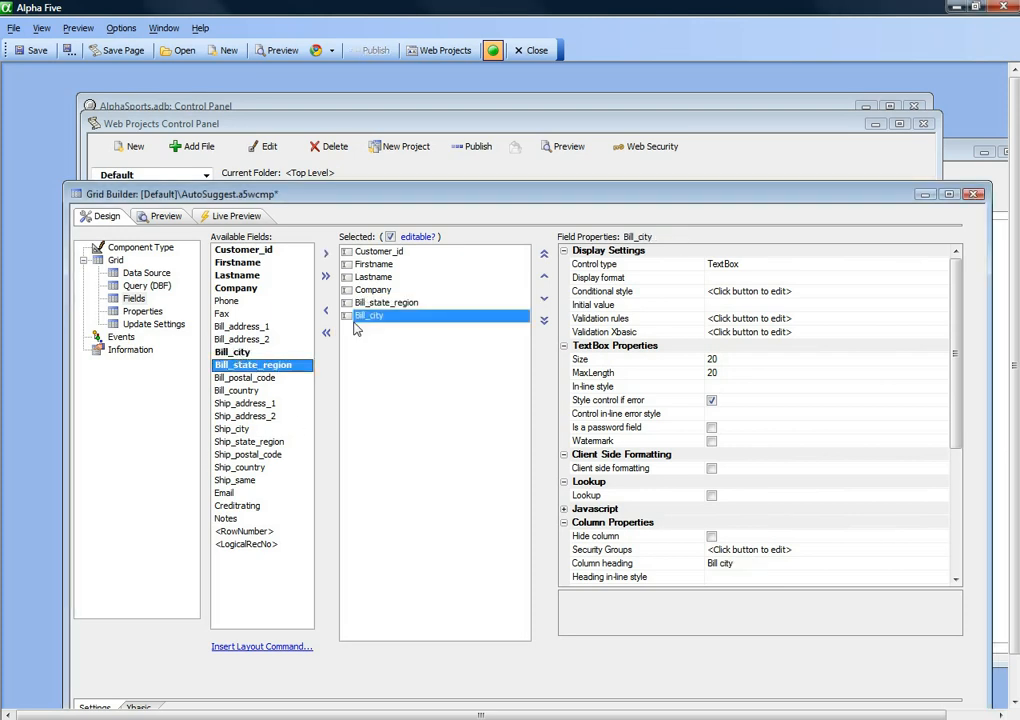
left_click(712, 496)
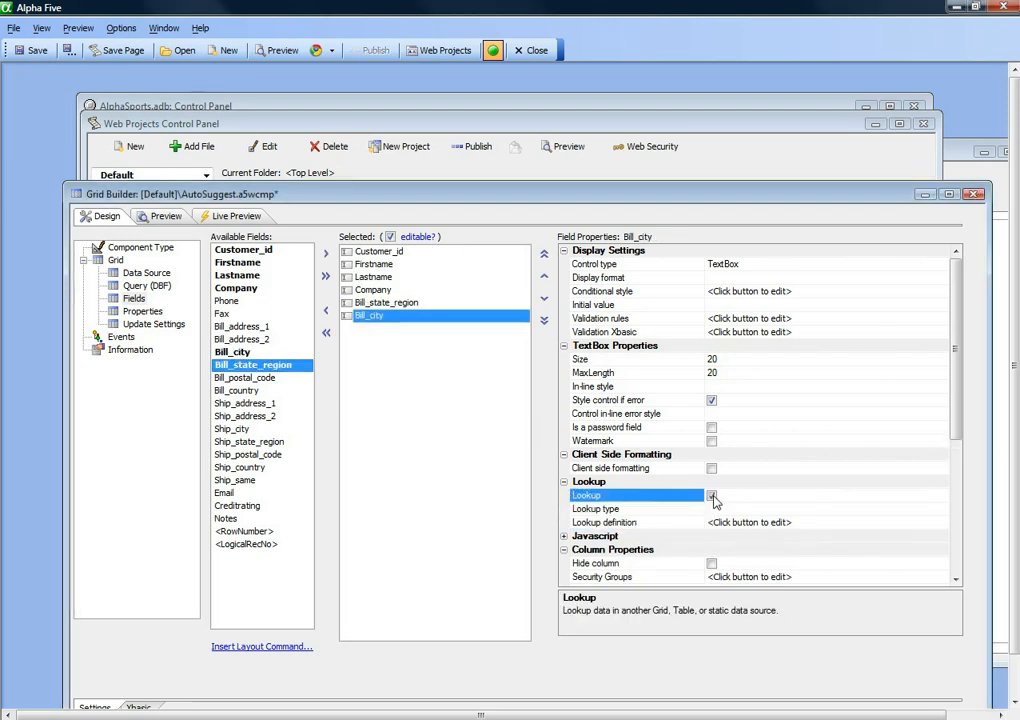
left_click(598, 510)
left_click(848, 512)
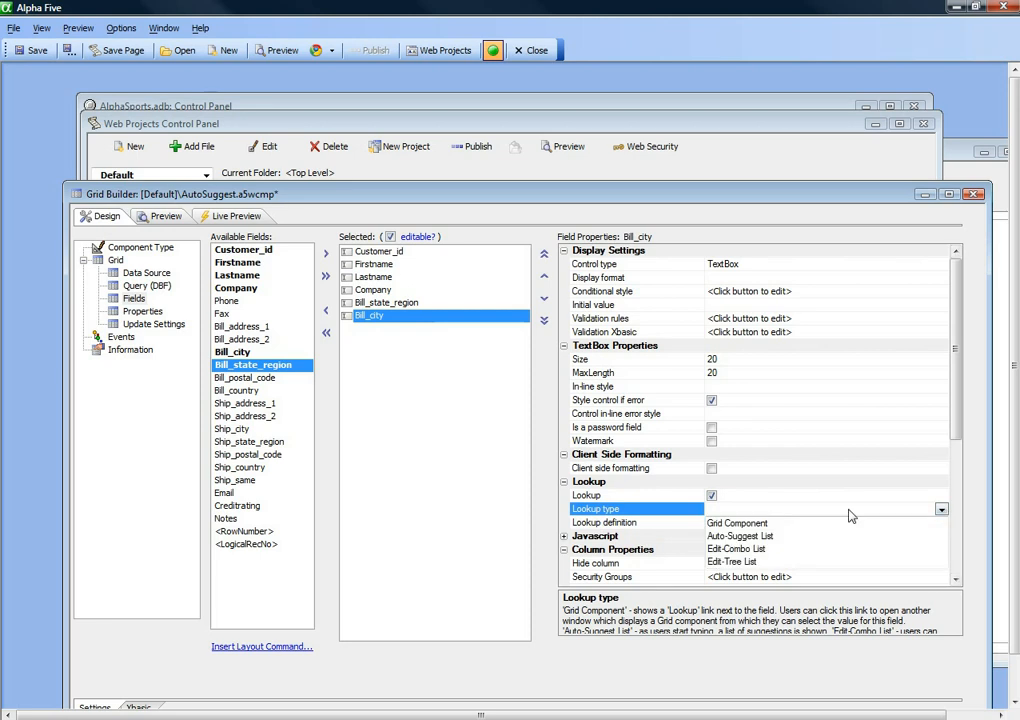
left_click(727, 538)
Step: Open the Bill_city lookup definition and set its source to the zipcode table, searching the City field
left_click(643, 525)
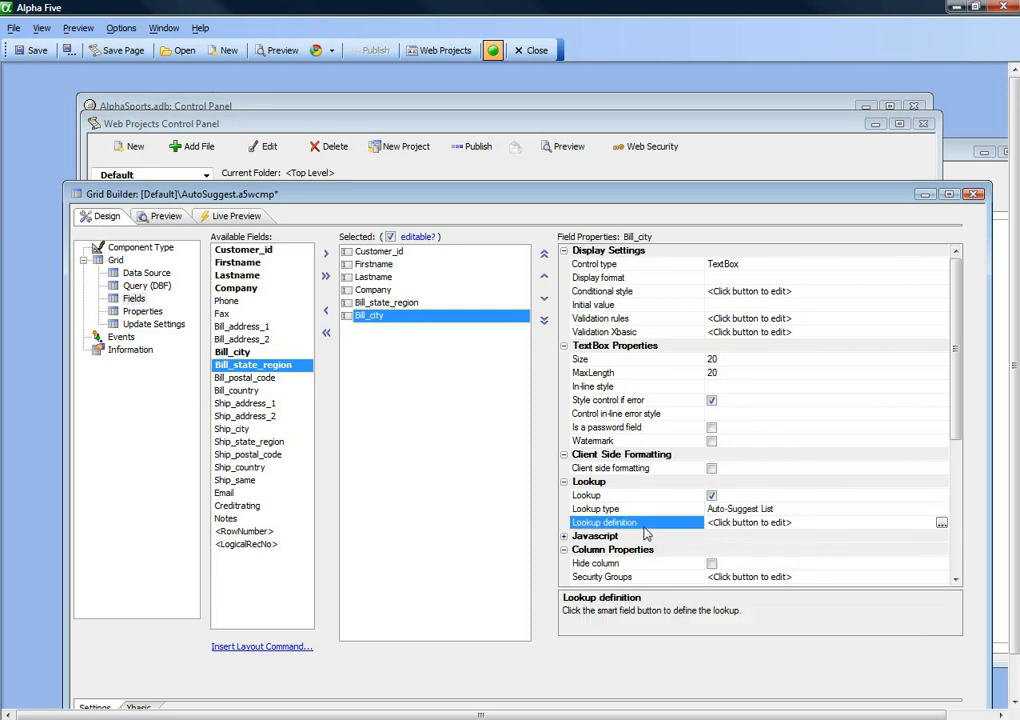
left_click(941, 523)
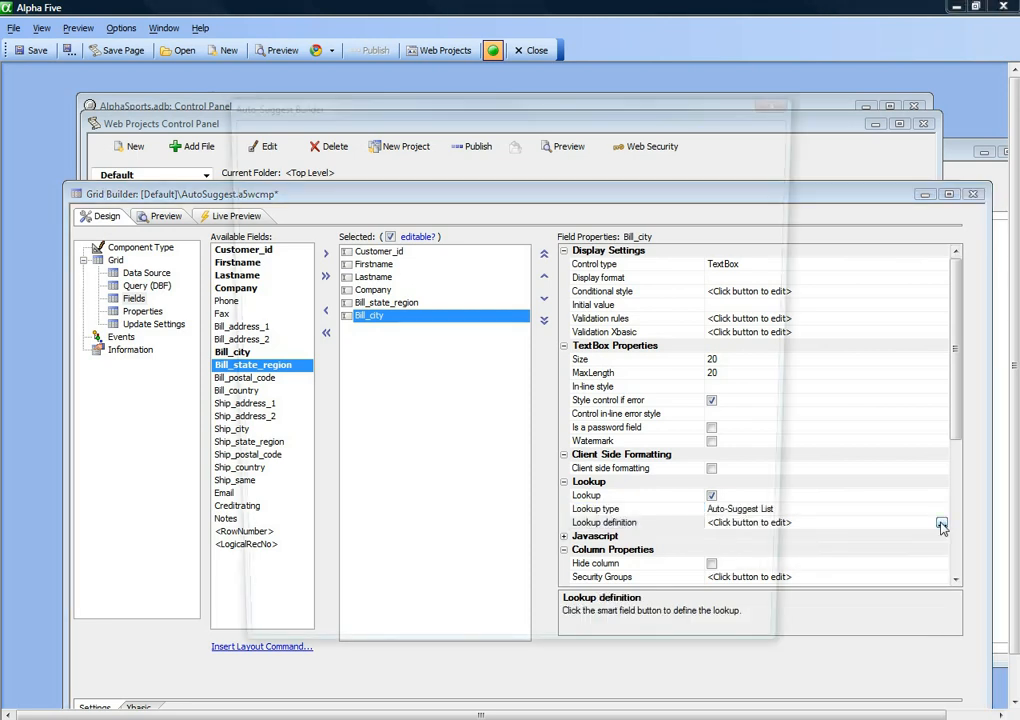
left_click(337, 266)
left_click(777, 266)
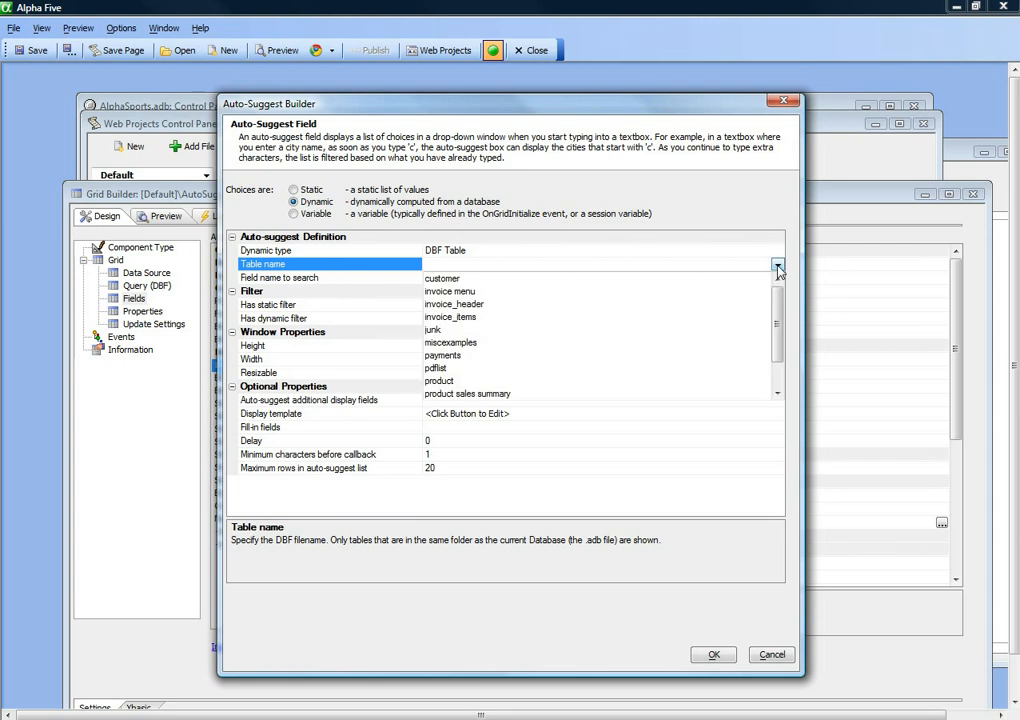
left_click_drag(770, 325, 790, 353)
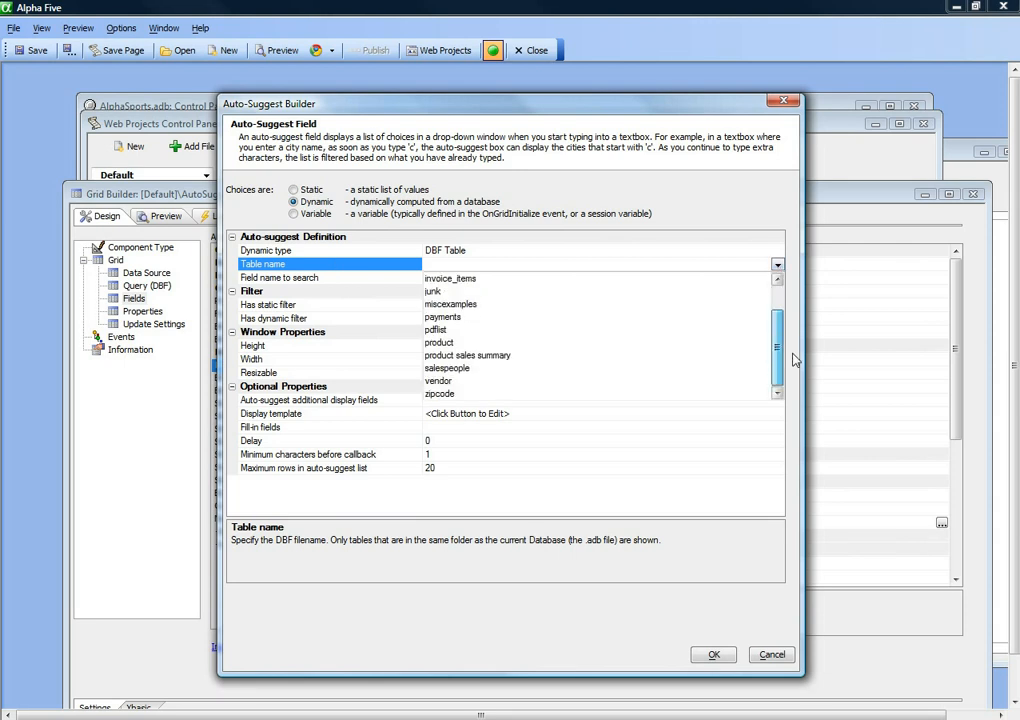
left_click(451, 394)
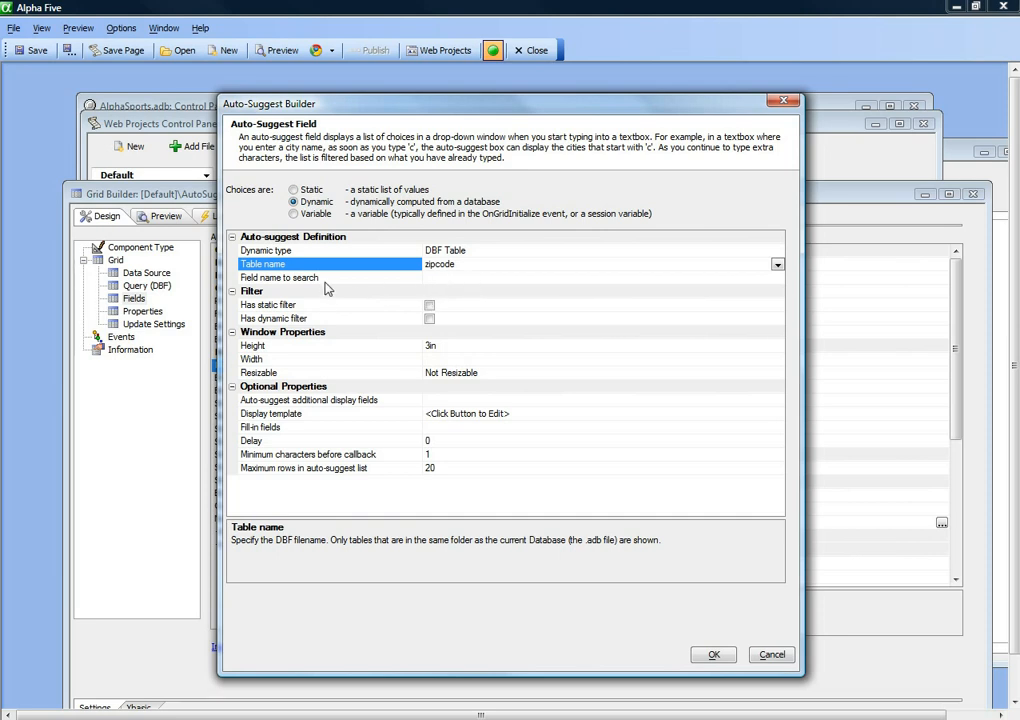
left_click(434, 280)
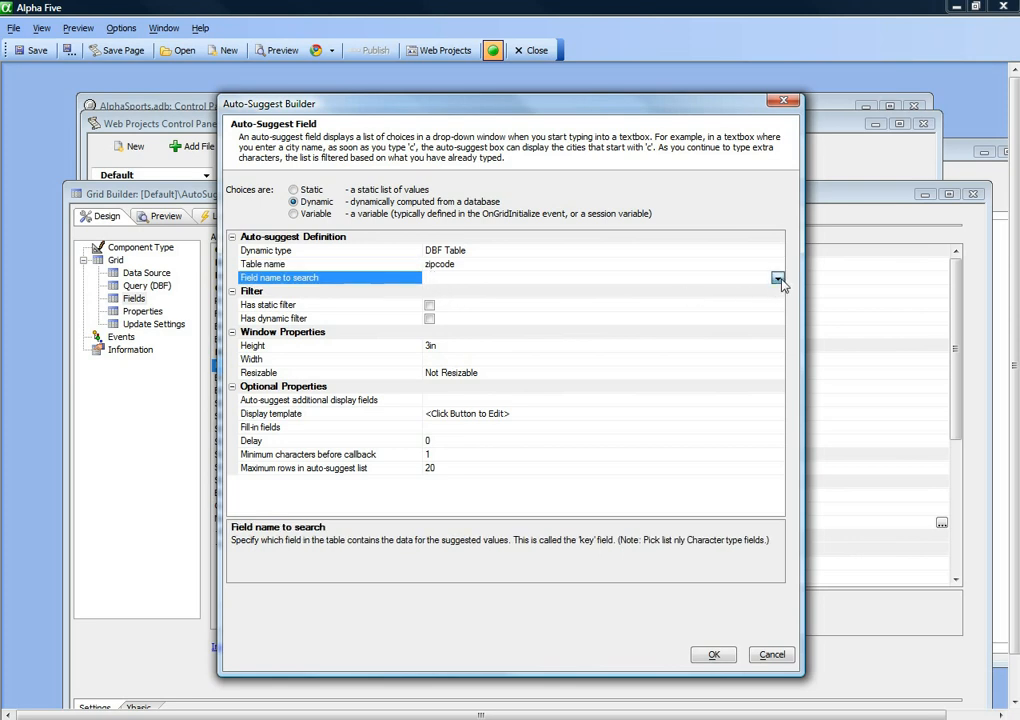
left_click(777, 278)
left_click(428, 318)
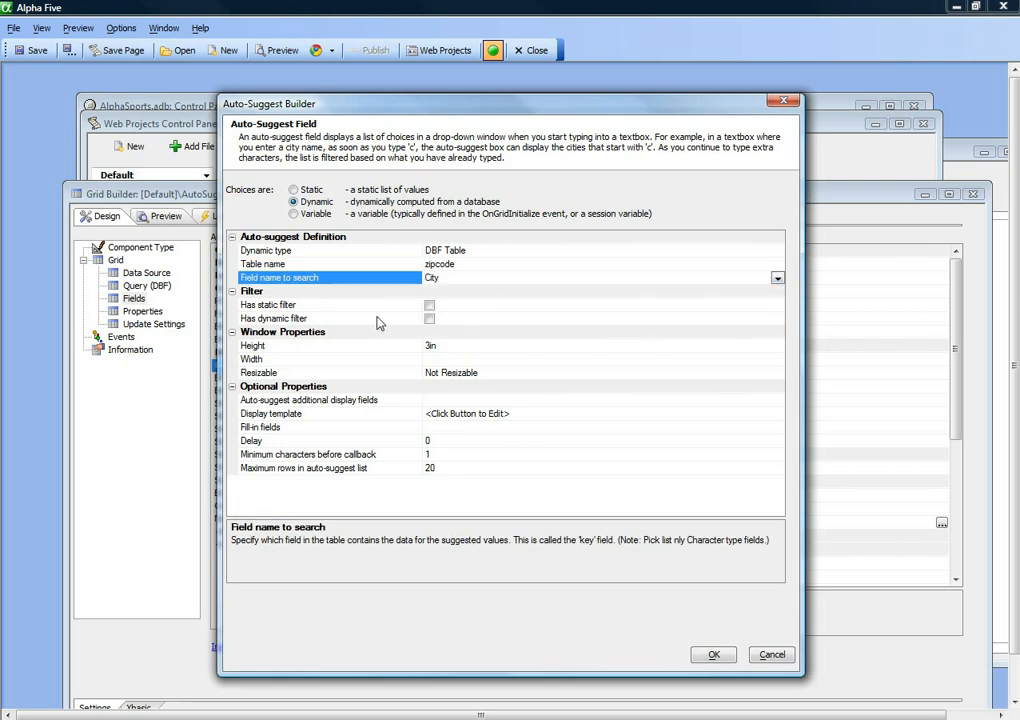
Step: Set the suggestion window's width to 2in and make it resizable in both dimensions
left_click(432, 359)
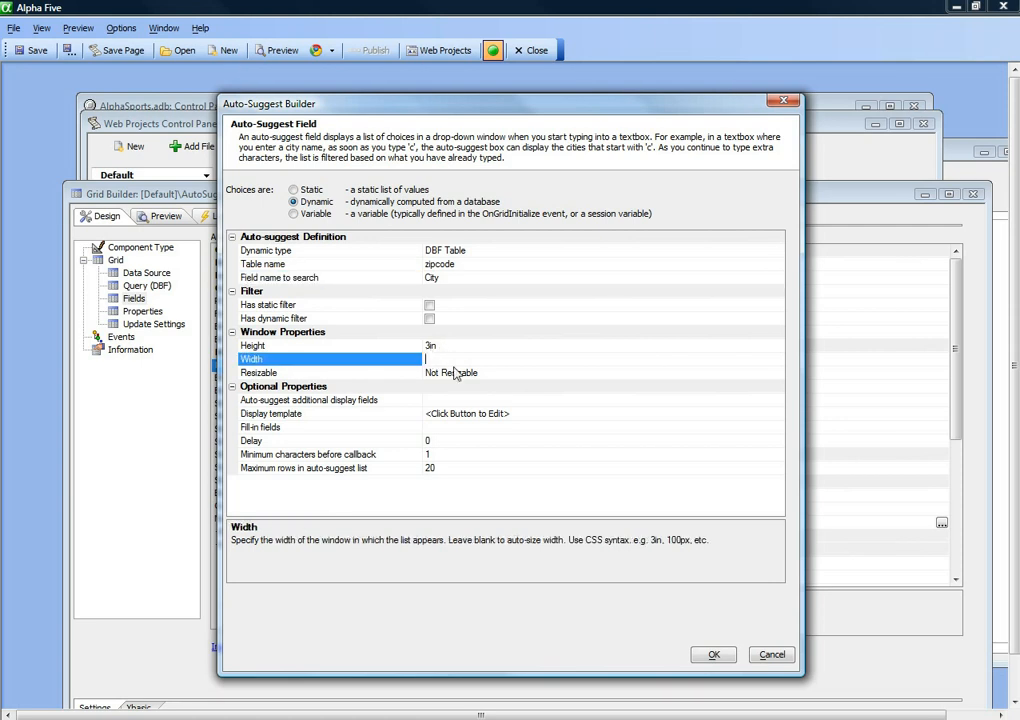
type("2in")
double_click(356, 375)
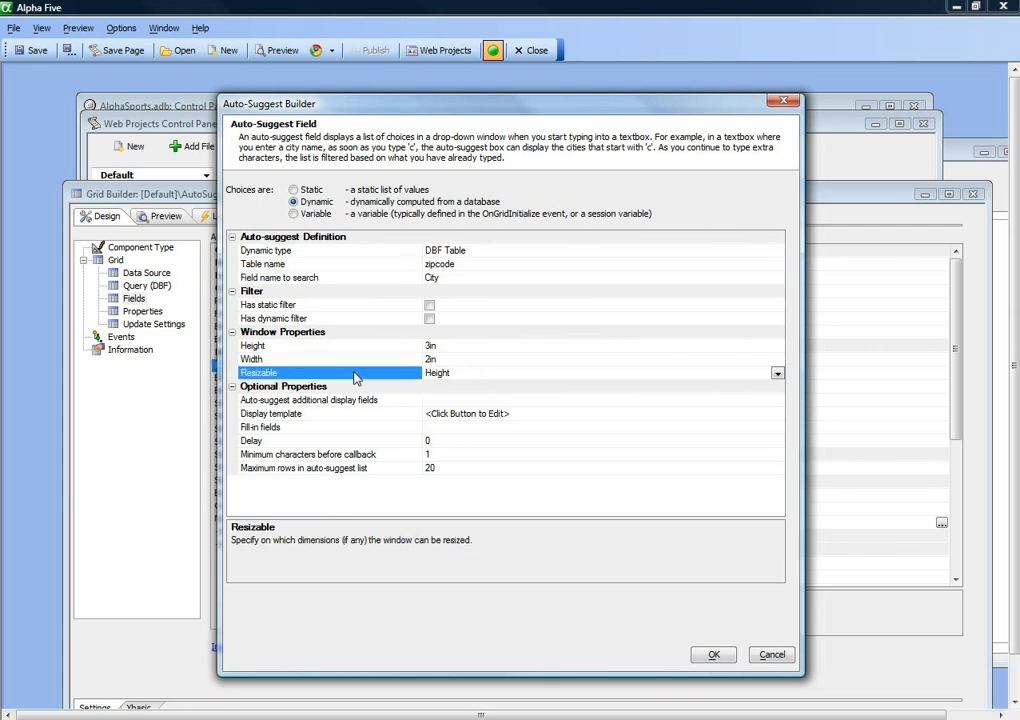
double_click(358, 376)
Step: Add State as an additional display field for the auto-suggest list and accept the lookup definition
left_click(459, 404)
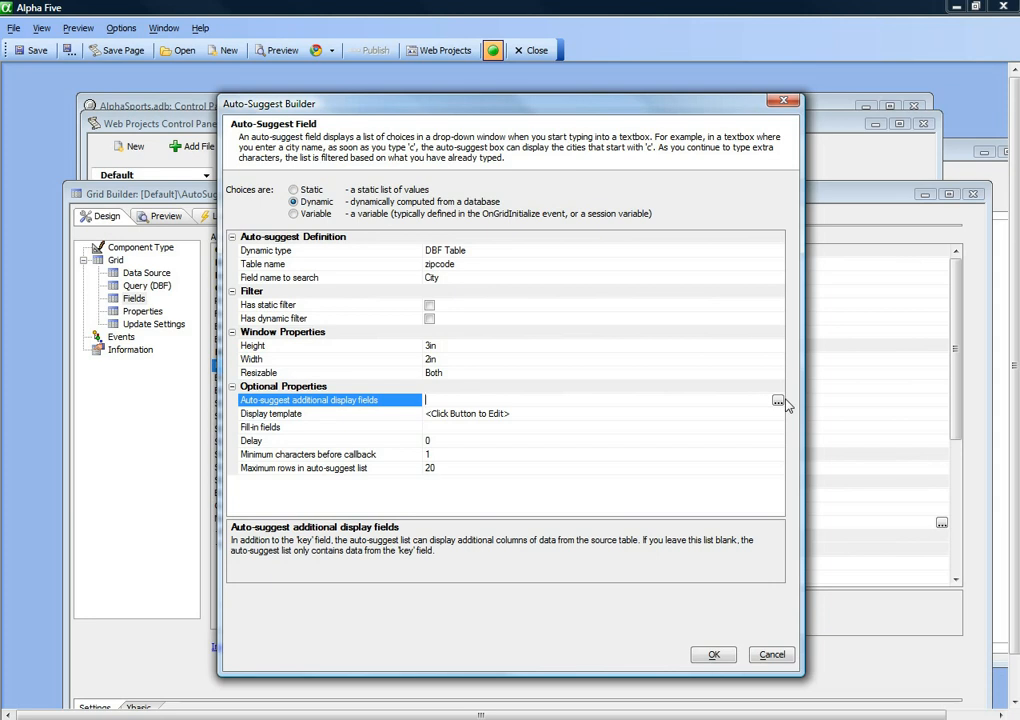
left_click(778, 401)
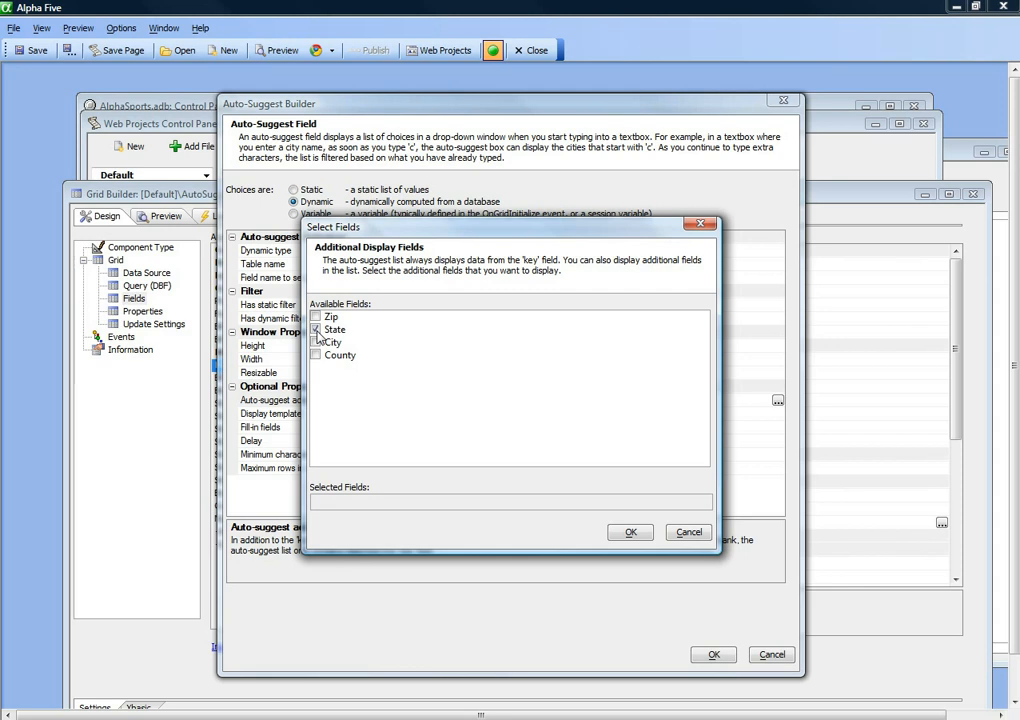
left_click(316, 329)
left_click(630, 532)
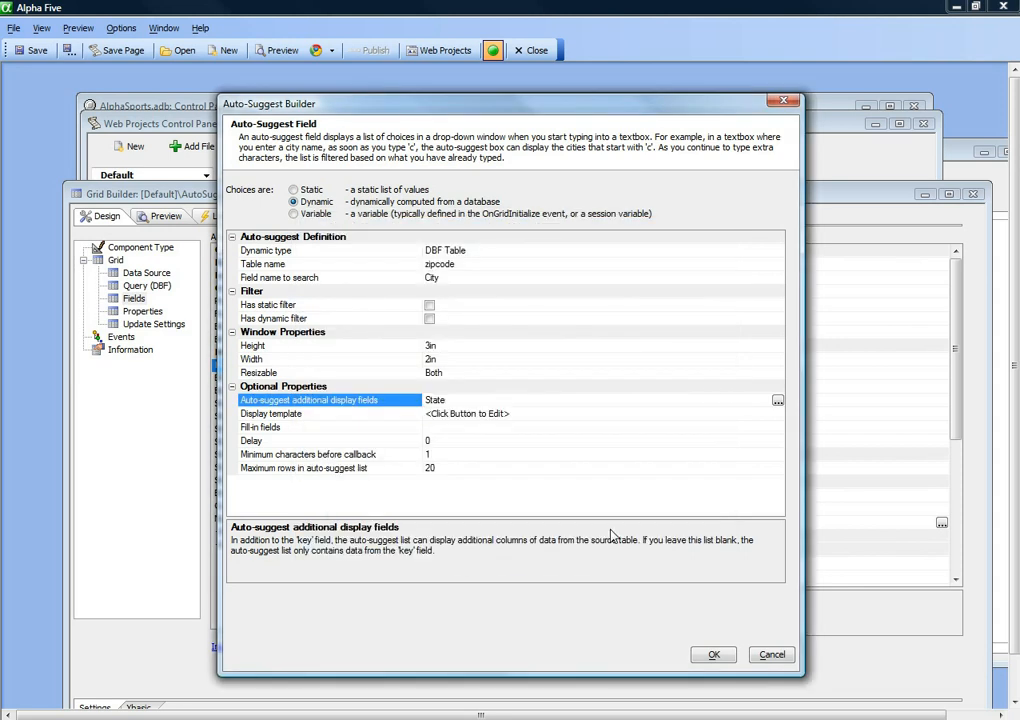
left_click(769, 428)
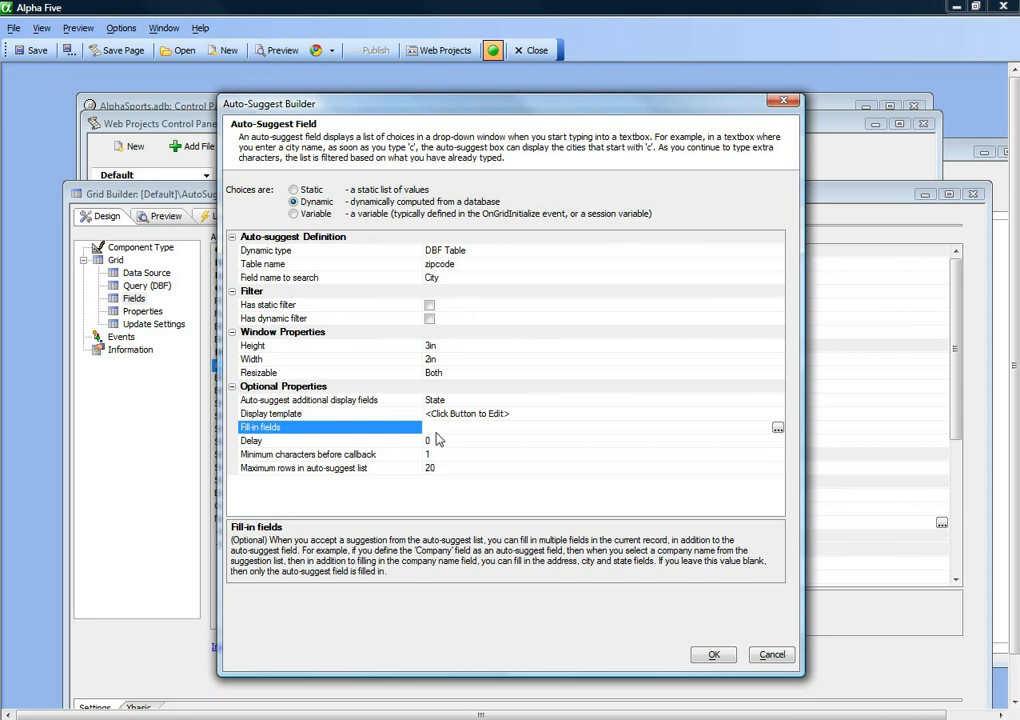
left_click(714, 656)
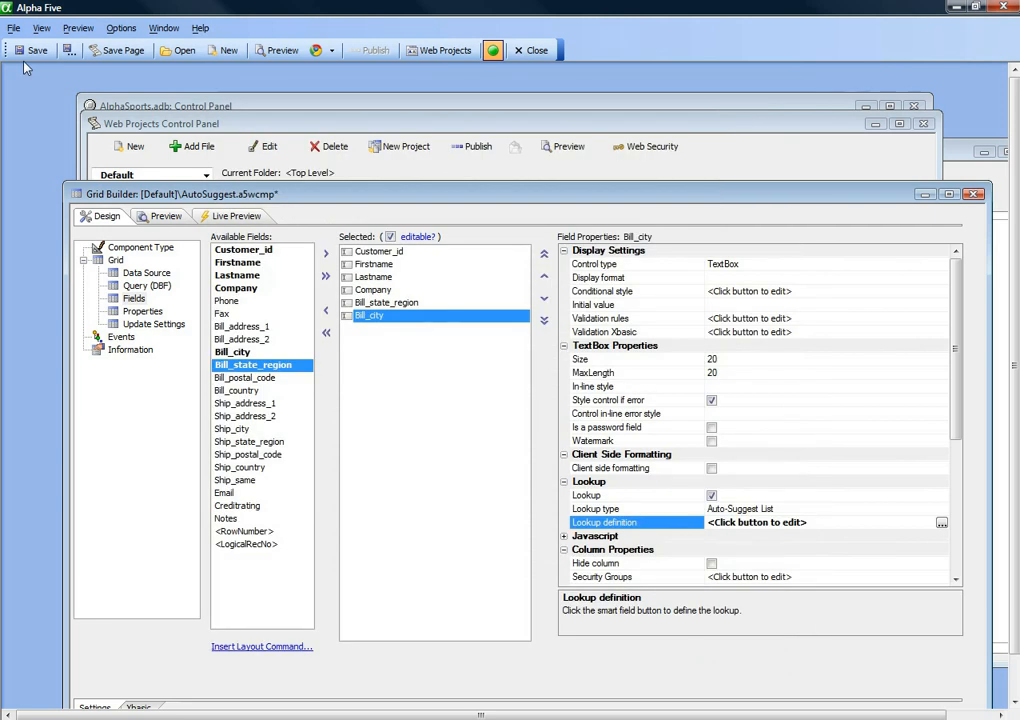
Step: Preview the grid in Firefox and test the suggestions by entering "bost" in the first new row's Bill city
left_click(331, 52)
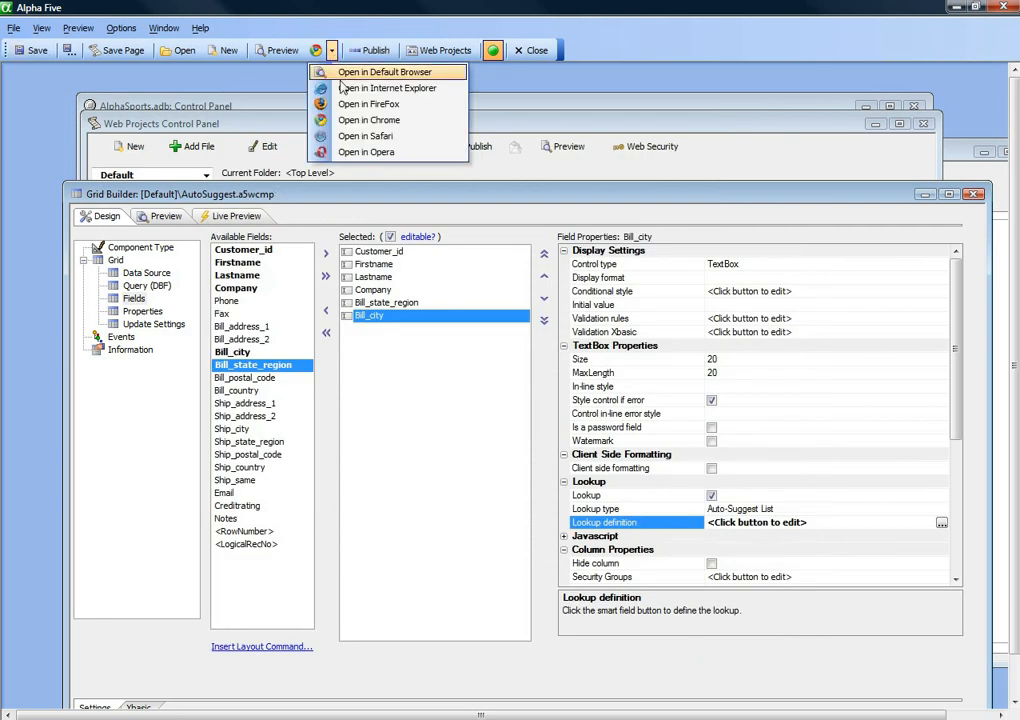
left_click(346, 107)
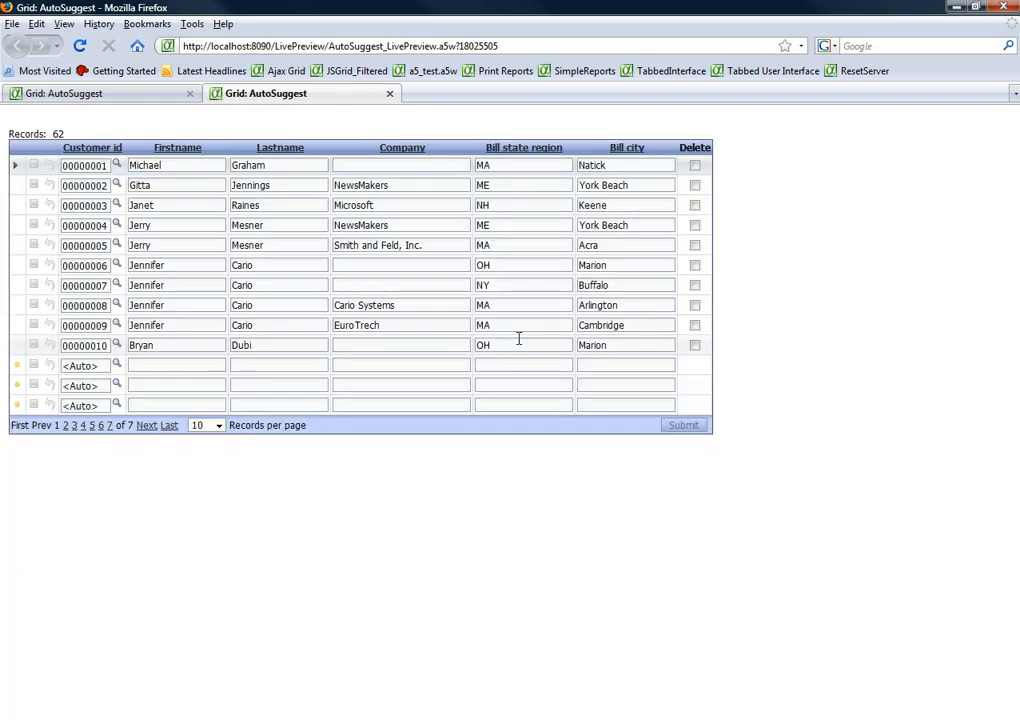
left_click(600, 366)
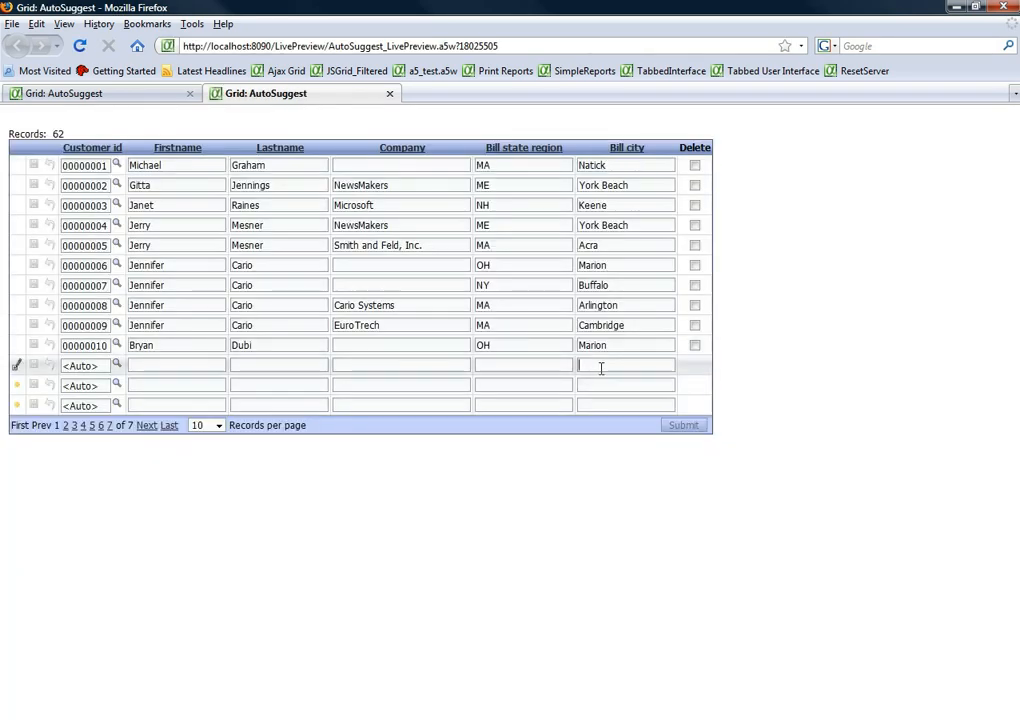
type("b")
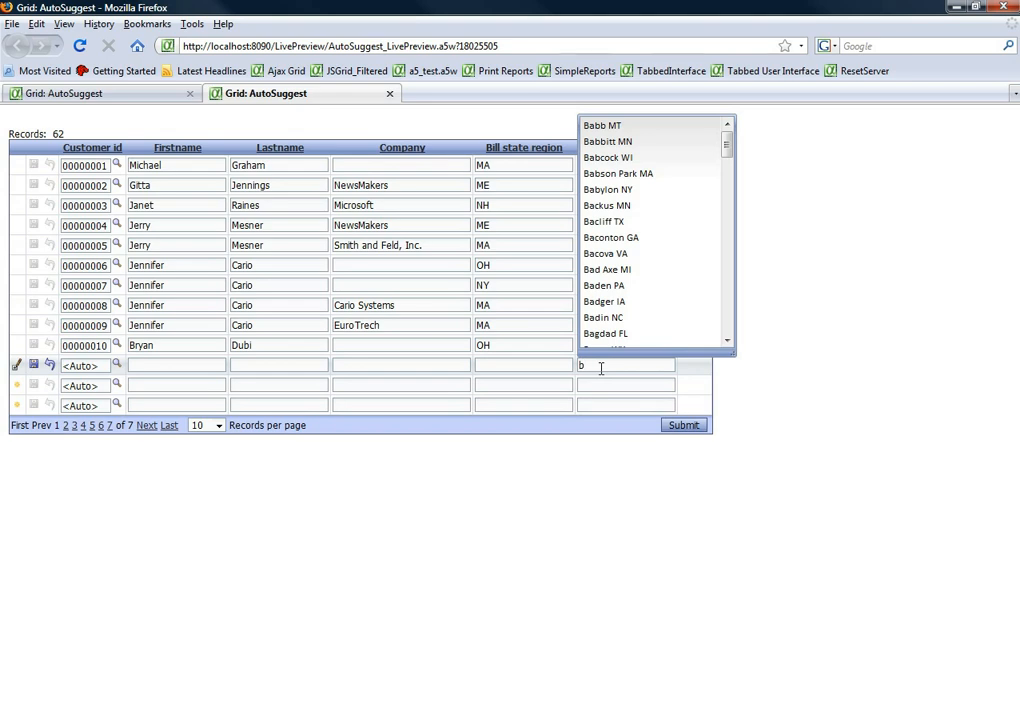
type("ost")
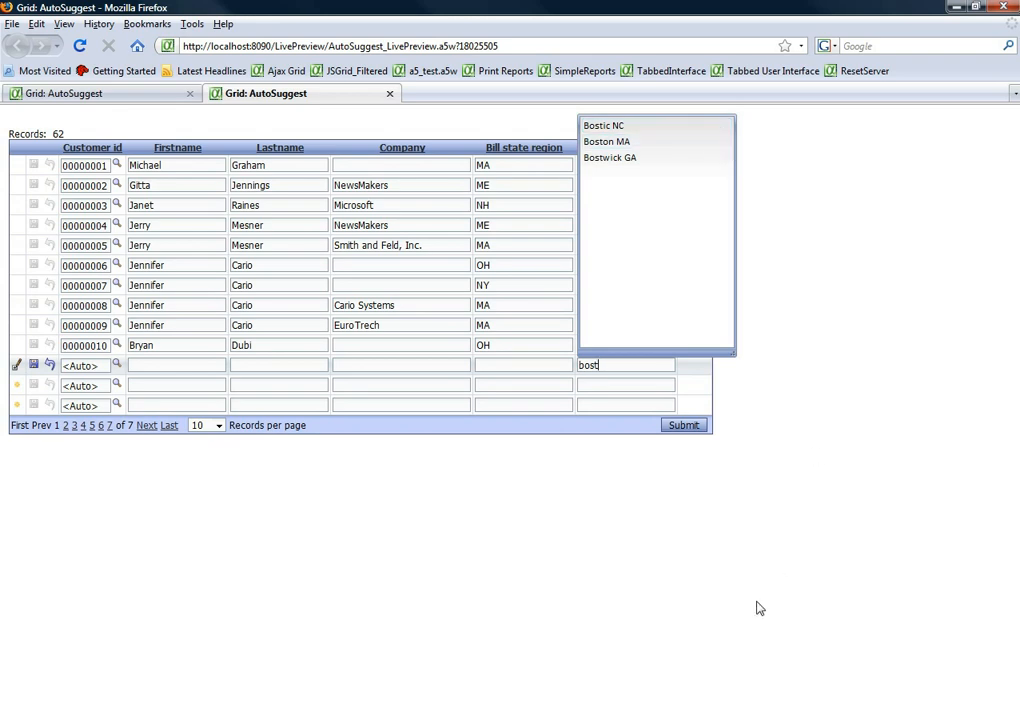
Step: Return to Alpha Five, give the Bill_city display template the sample layout with fixed-width columns and column titles, and save the grid
left_click(474, 719)
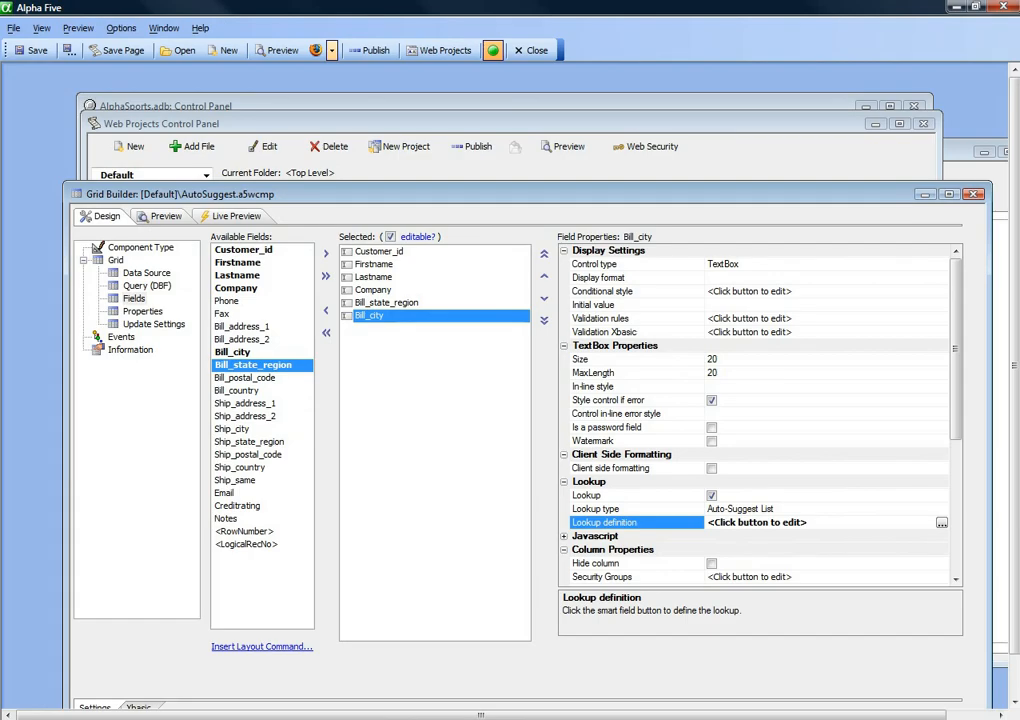
left_click(941, 522)
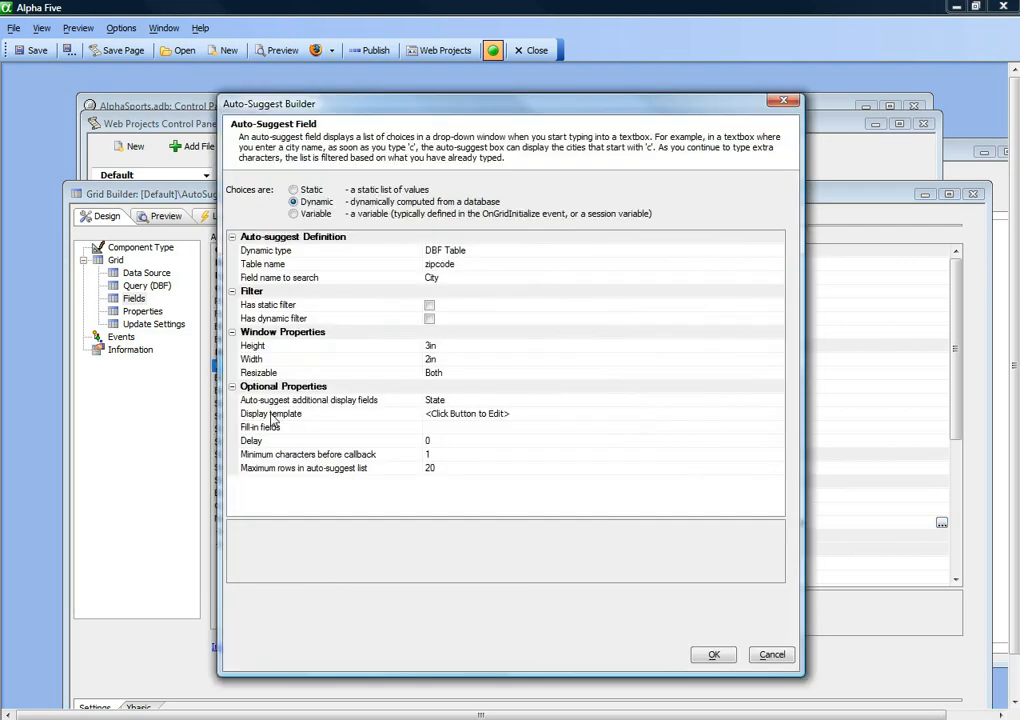
left_click(272, 418)
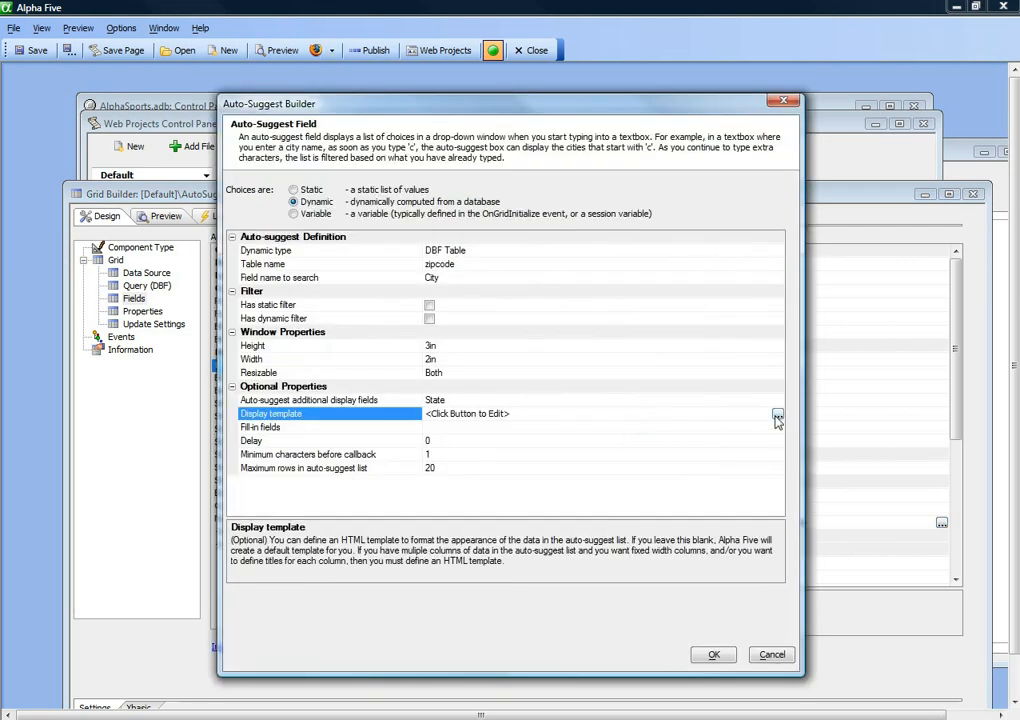
left_click(777, 413)
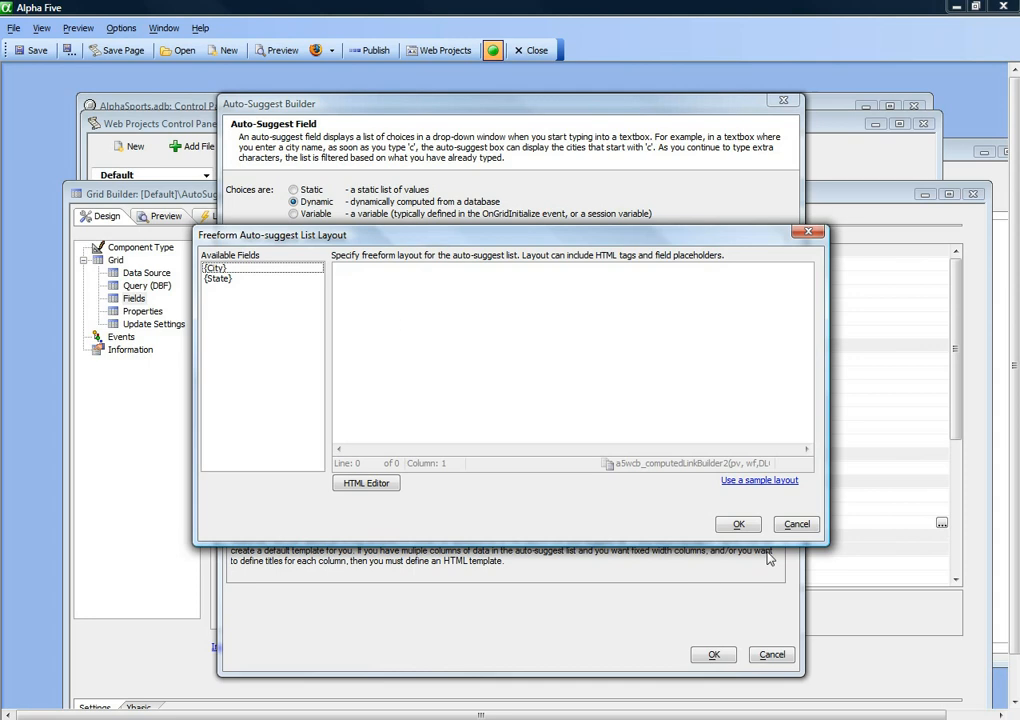
left_click(760, 480)
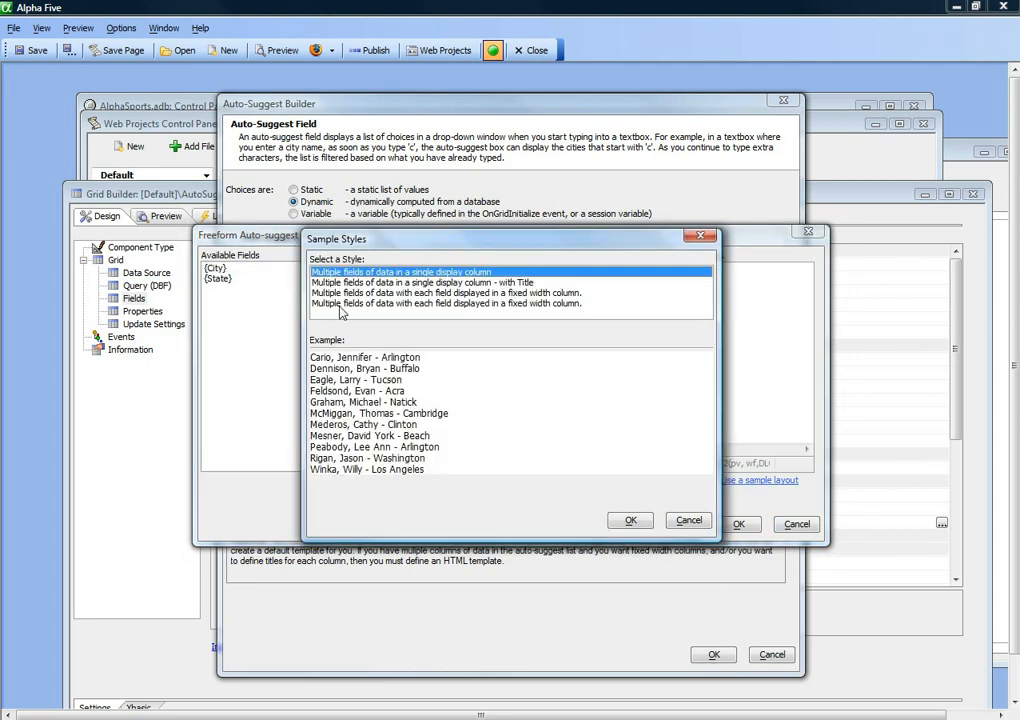
left_click(342, 303)
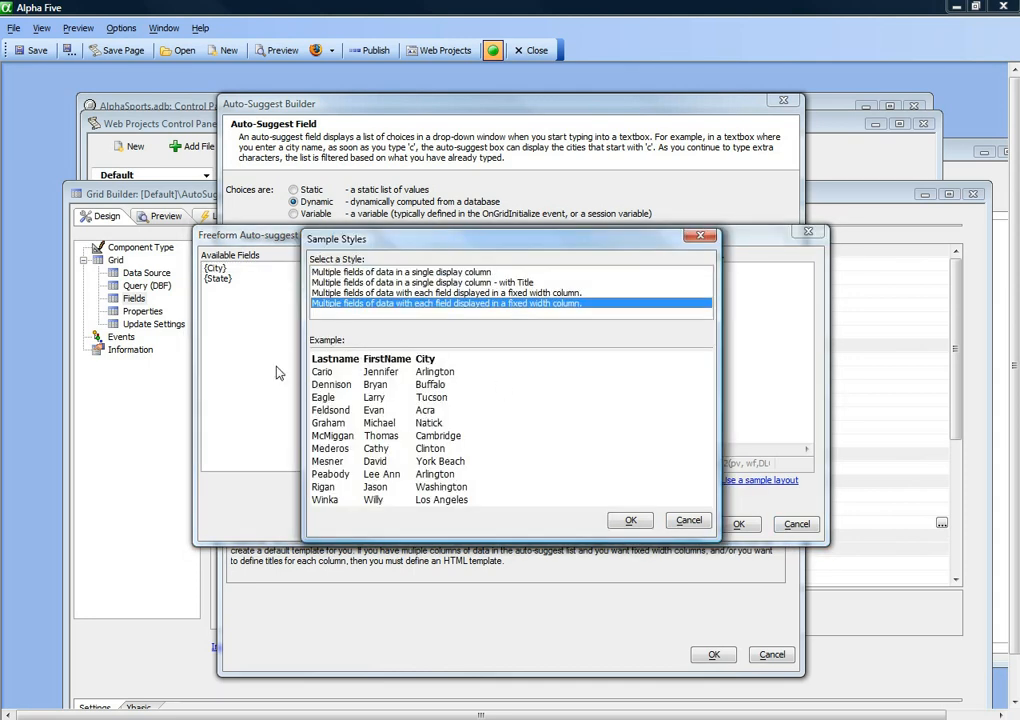
left_click(628, 521)
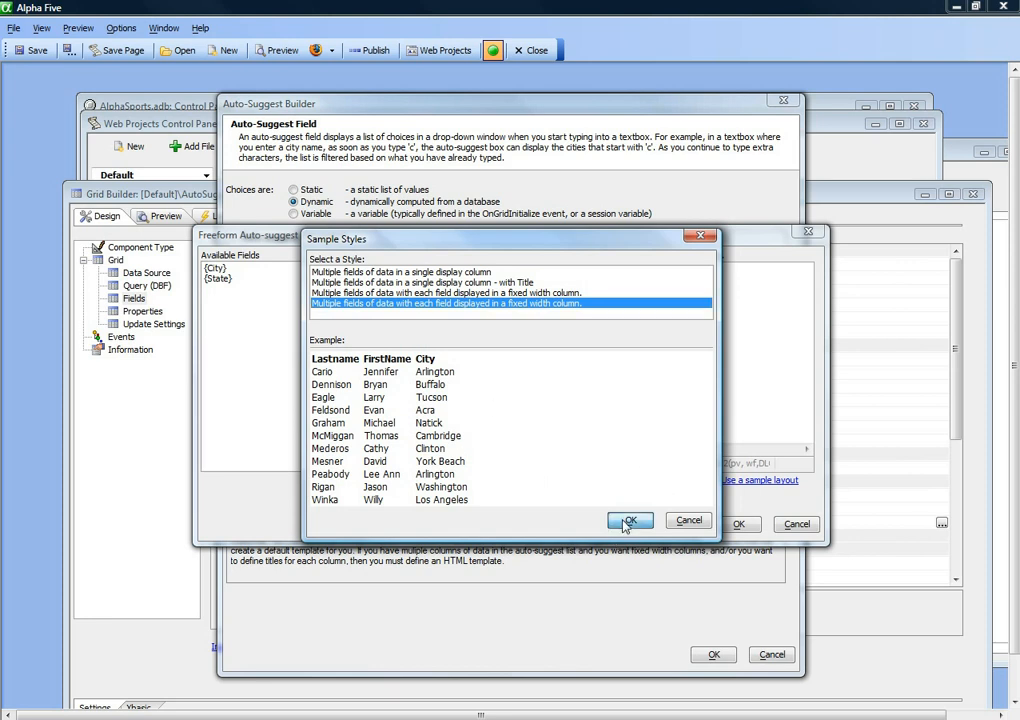
left_click(736, 525)
left_click(712, 712)
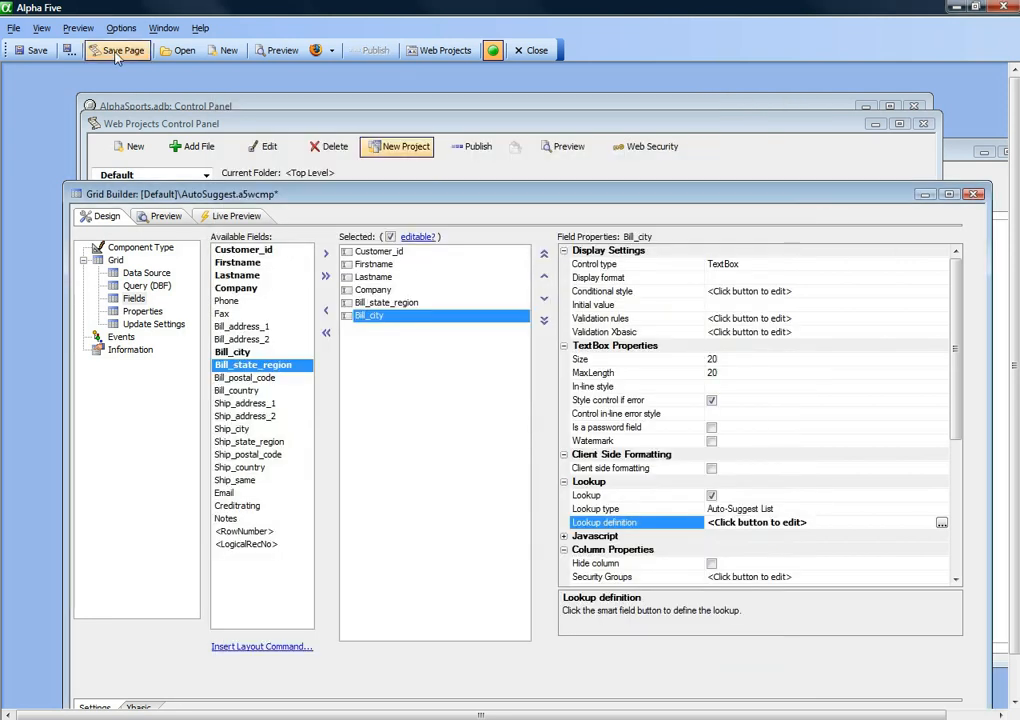
left_click(30, 50)
Step: Preview the grid in Firefox and fill the first new row's Bill city with Ballard from the enlarged "b" suggestion list
left_click(316, 52)
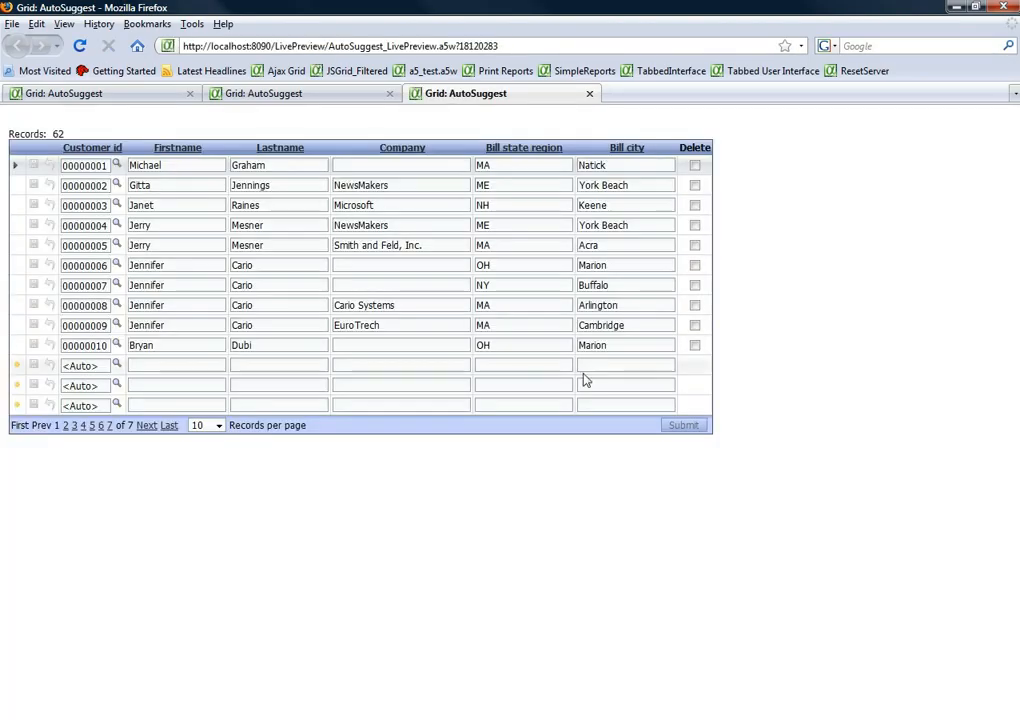
left_click(591, 365)
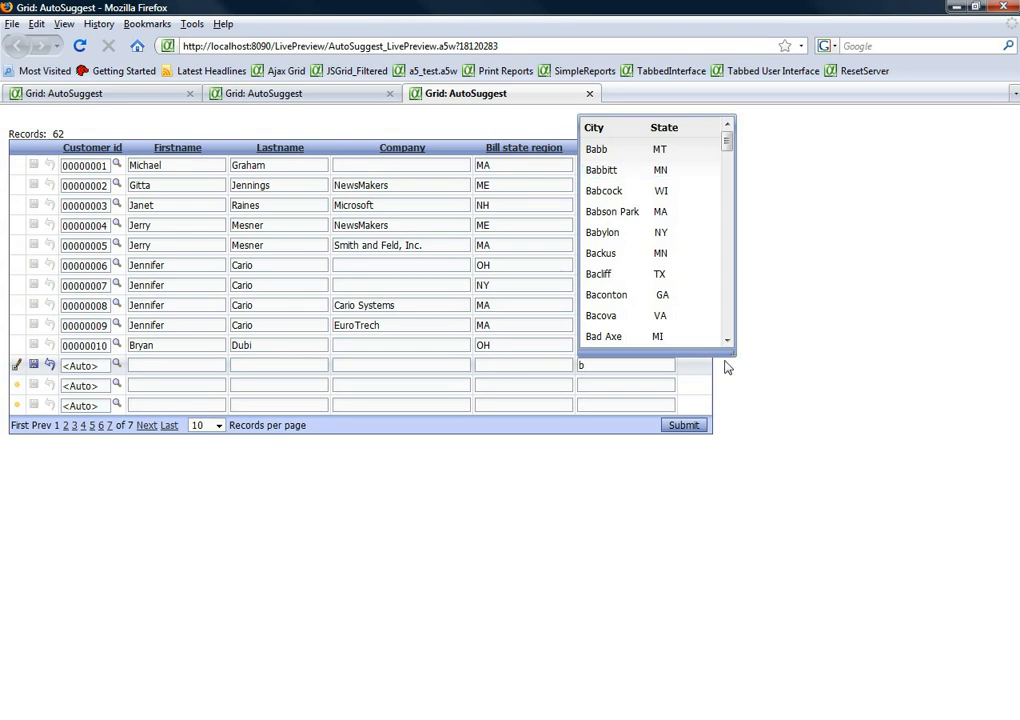
left_click_drag(727, 142, 750, 223)
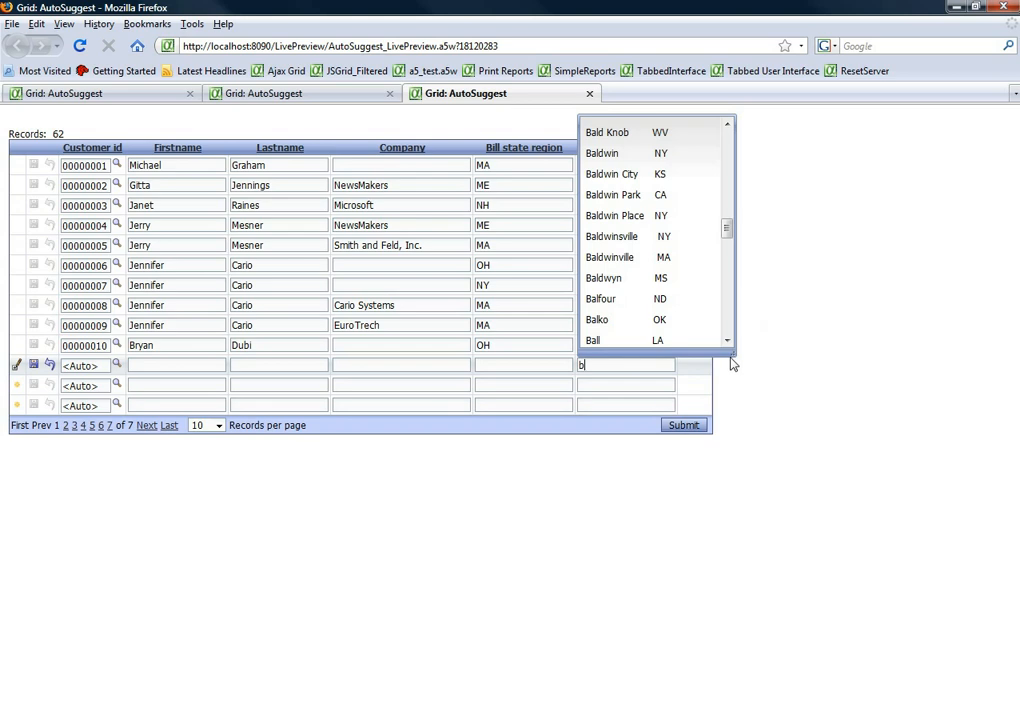
left_click_drag(733, 353, 822, 590)
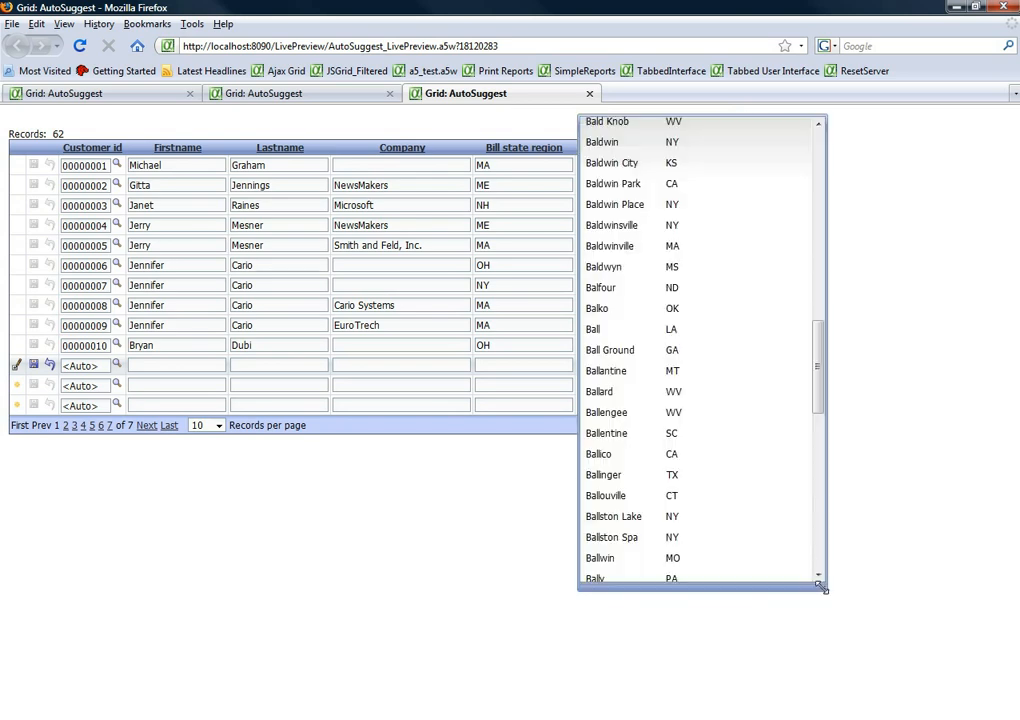
left_click(622, 396)
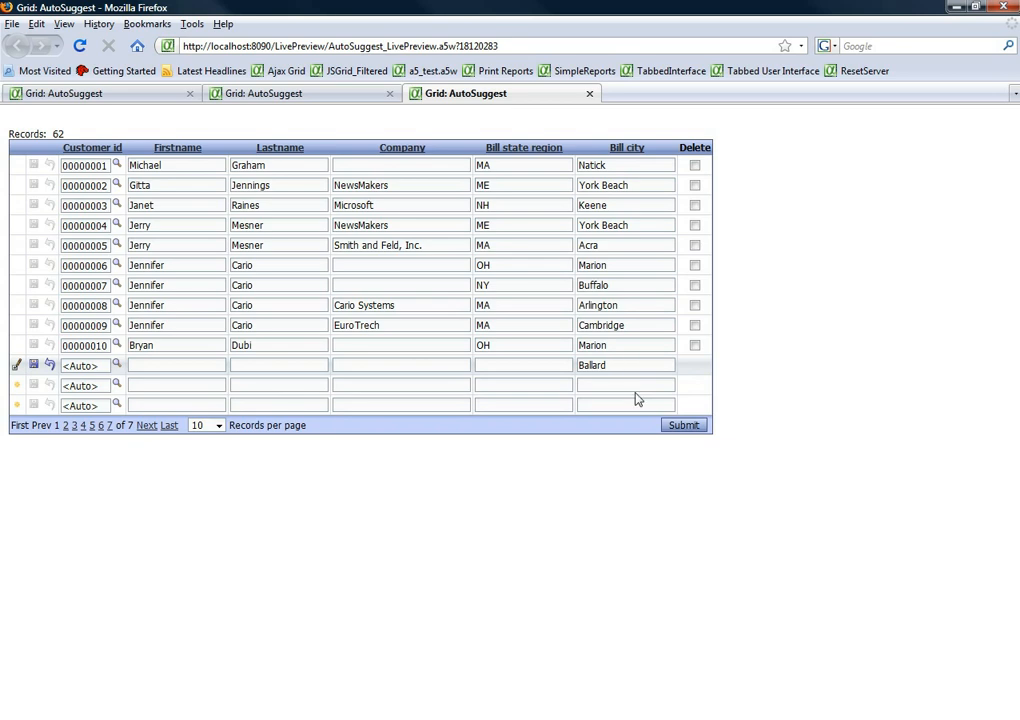
Step: Return to Alpha Five and enable a dynamic filter in Bill_city's auto-suggest lookup definition
left_click(476, 718)
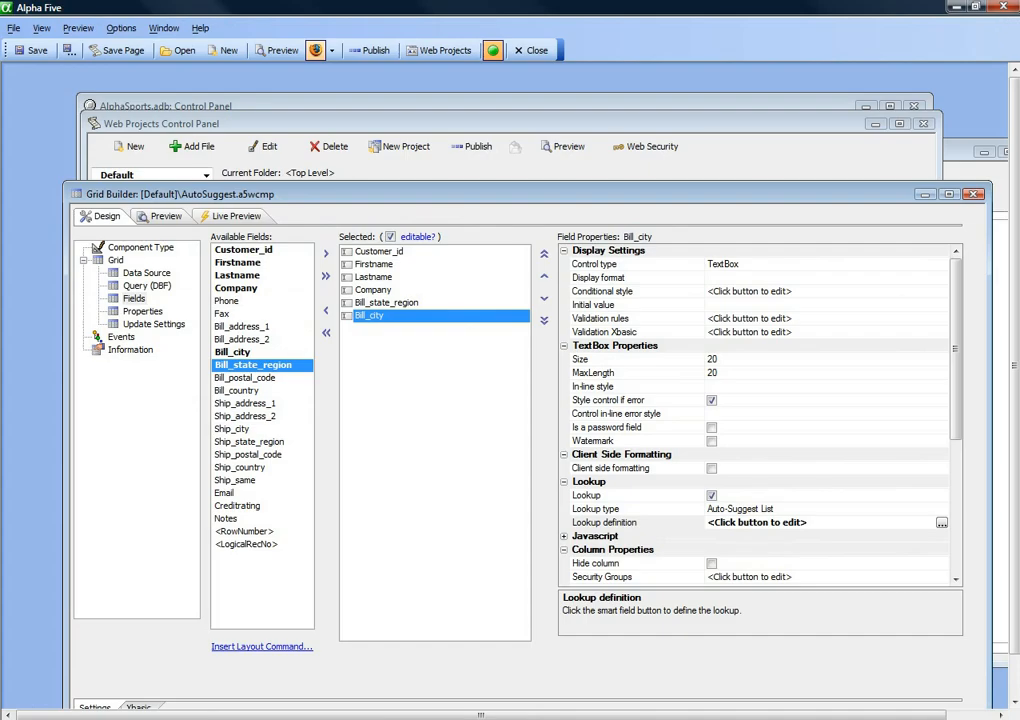
left_click(941, 522)
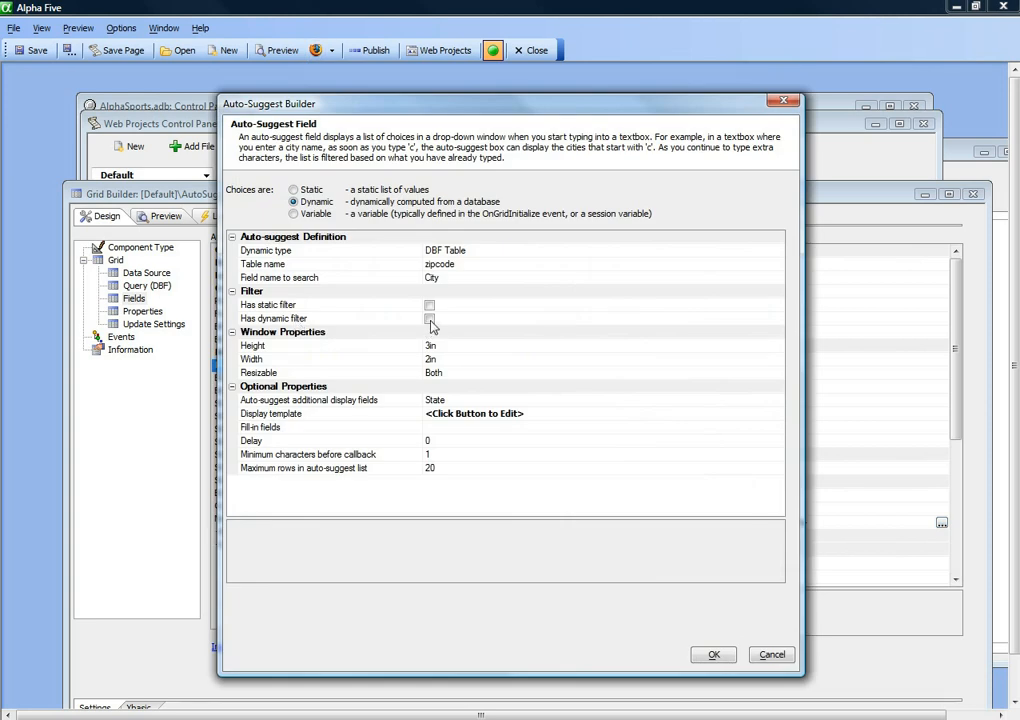
left_click(430, 319)
left_click(330, 333)
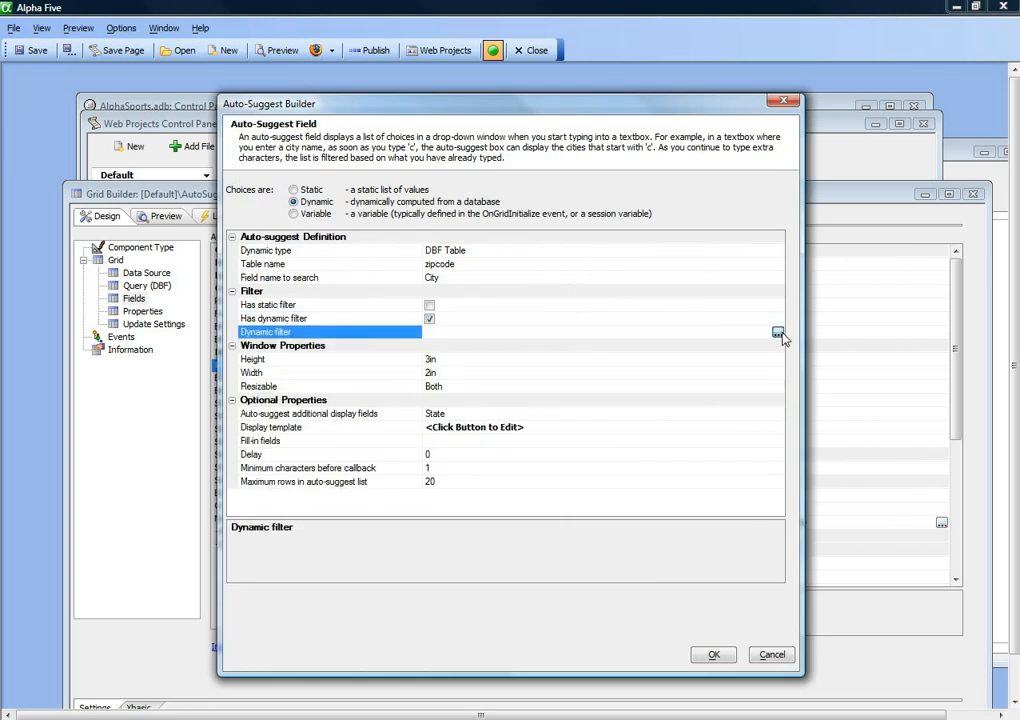
Step: Add the dynamic filter condition STATE Equals Bill_state_region and accept the filter and the lookup definition
left_click(778, 334)
left_click(355, 457)
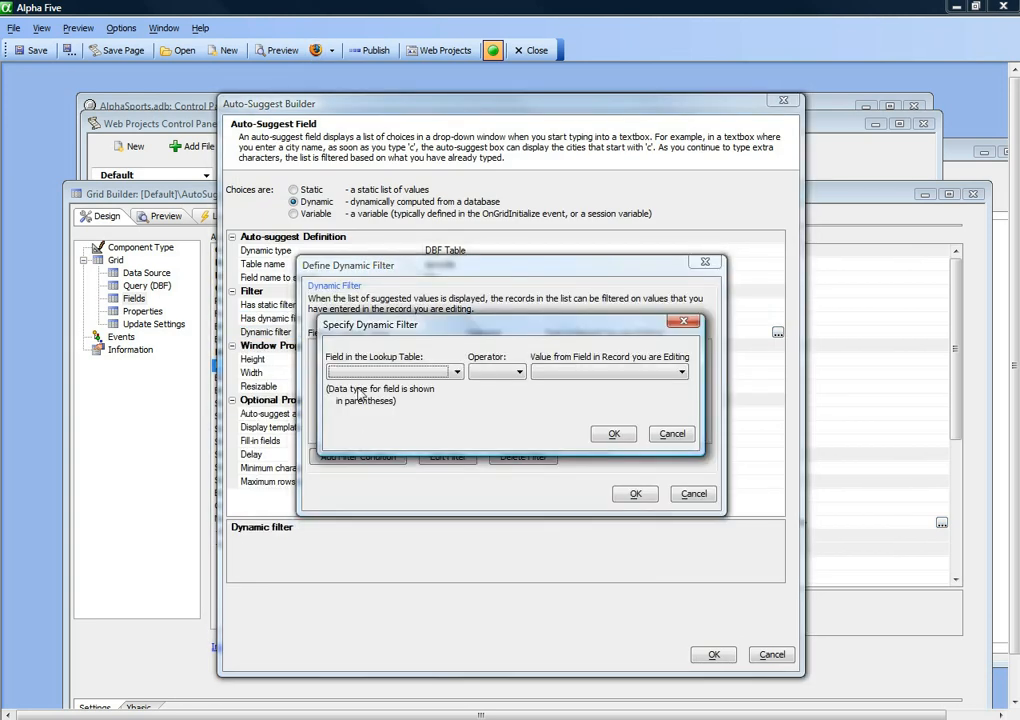
left_click(395, 372)
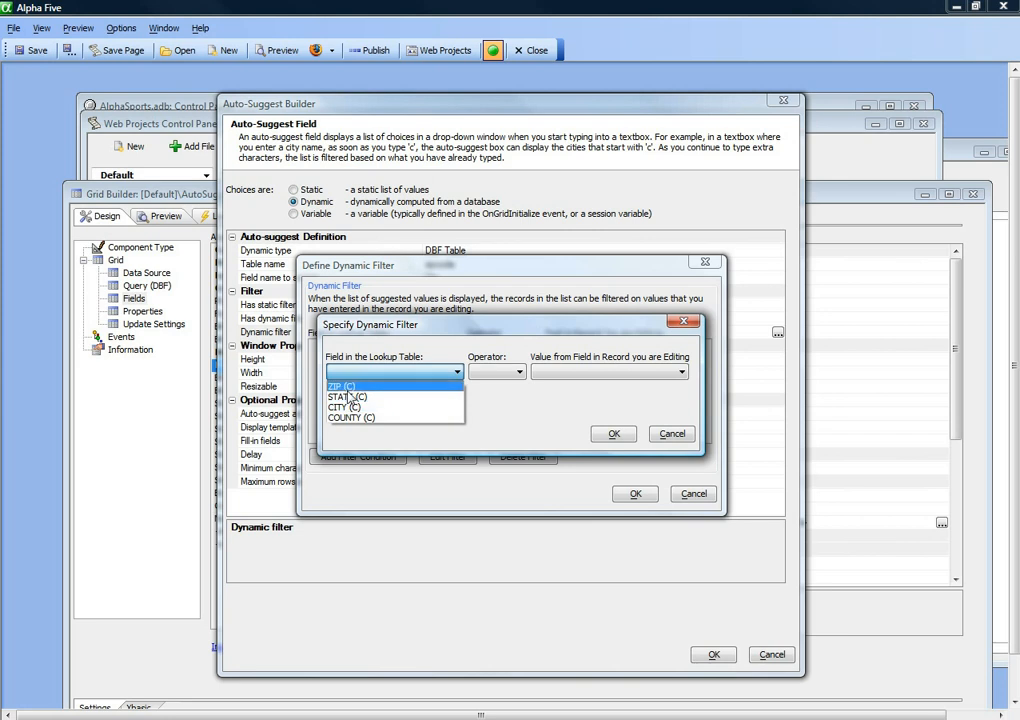
left_click(349, 398)
left_click(496, 372)
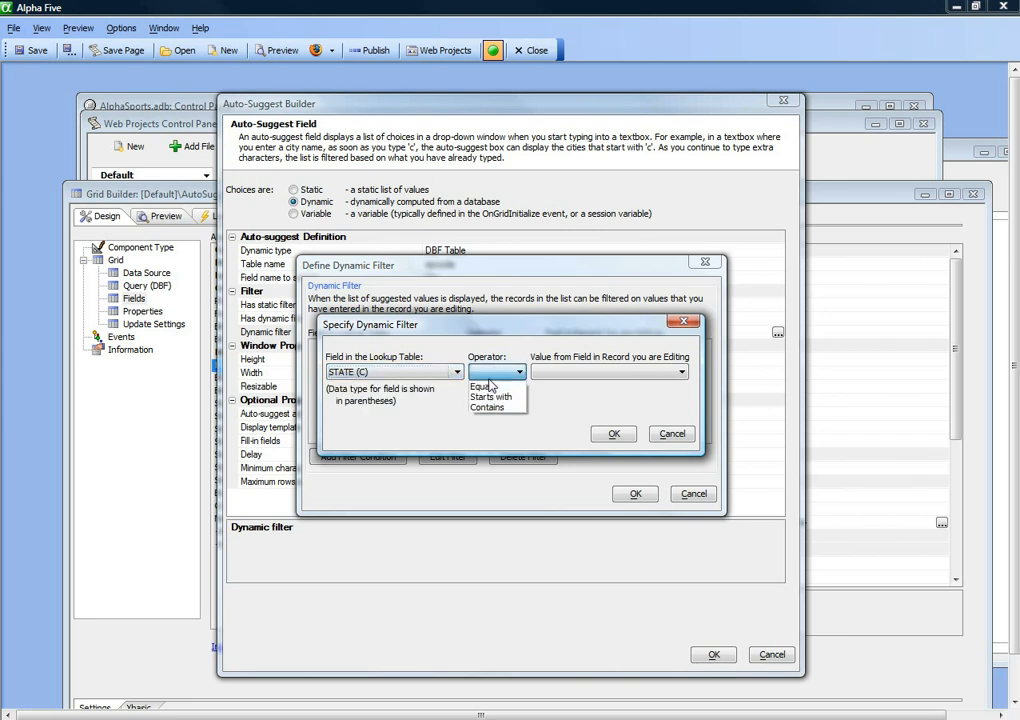
left_click(489, 385)
left_click(681, 372)
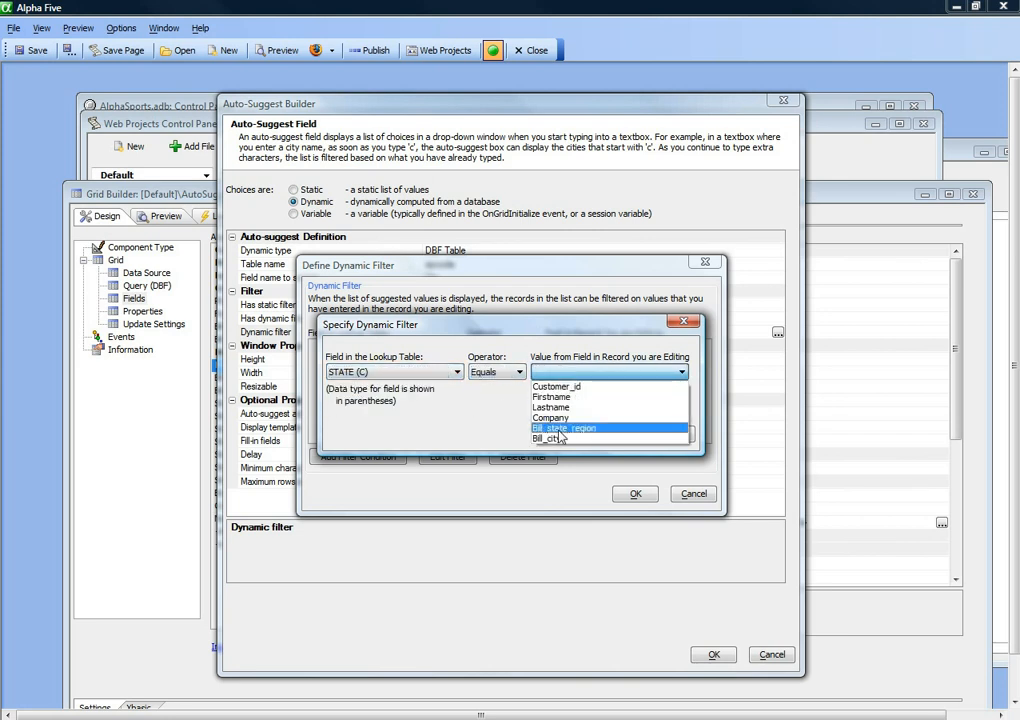
left_click(575, 433)
left_click(612, 434)
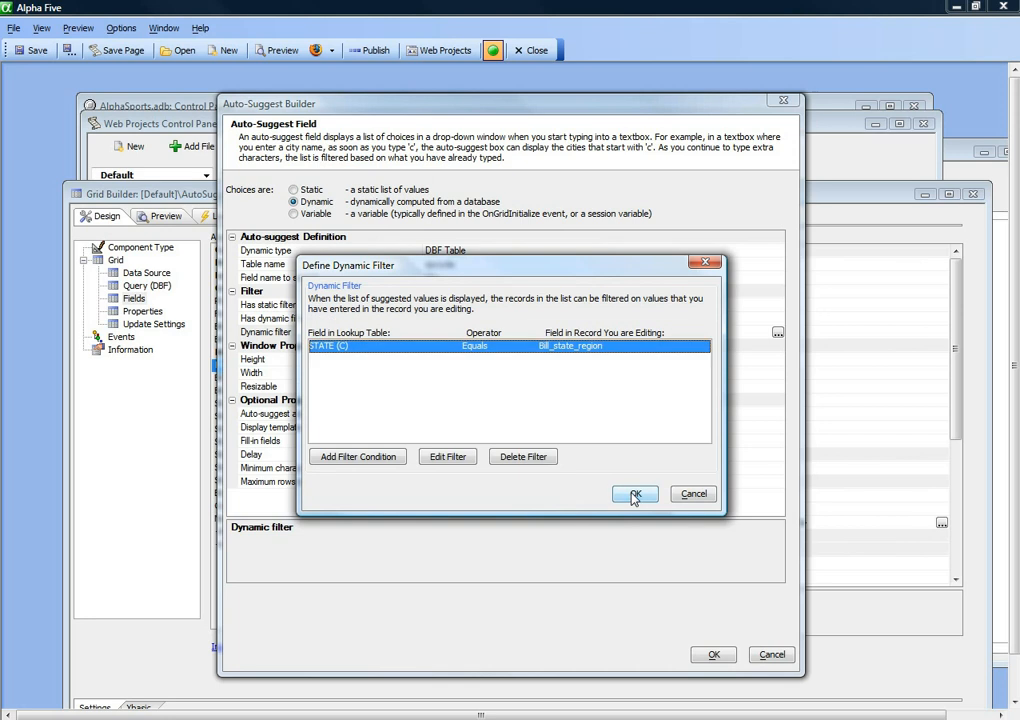
left_click(635, 496)
left_click(714, 654)
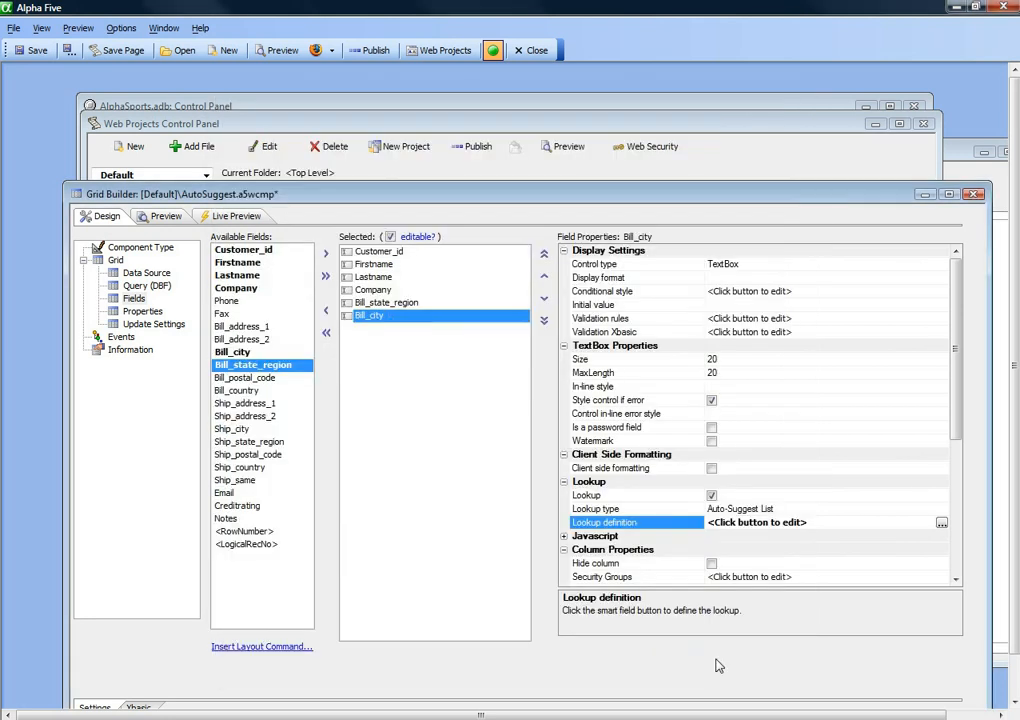
Step: Preview the grid in Firefox, enter "ma" as the first new row's Bill state region and pick Boston from the "bos" city suggestions
left_click(316, 50)
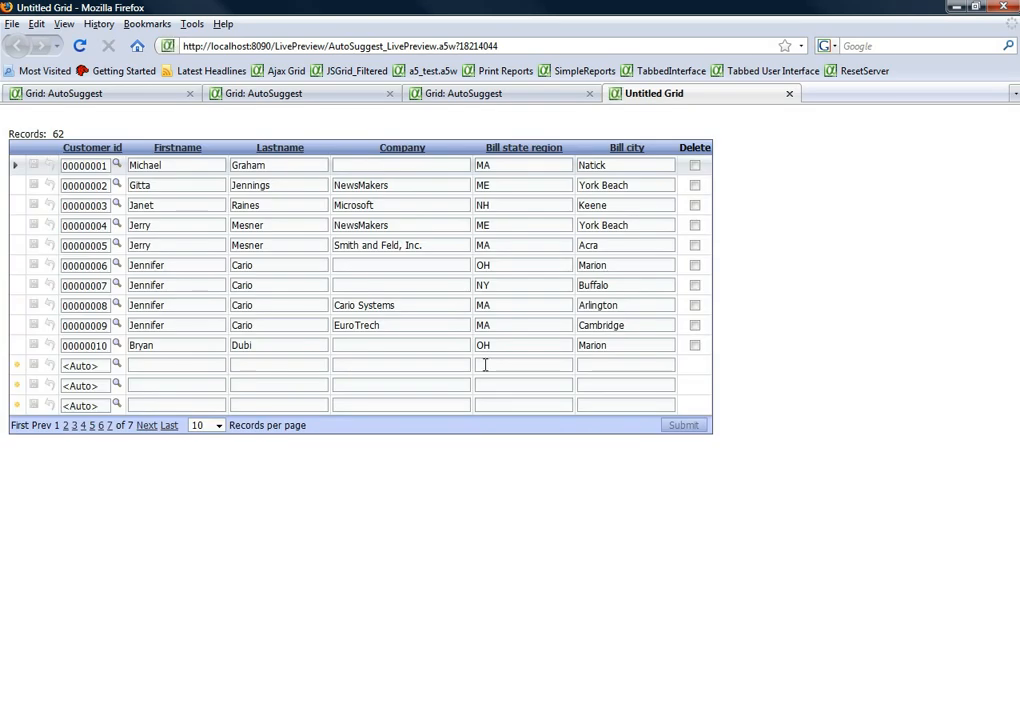
left_click(499, 370)
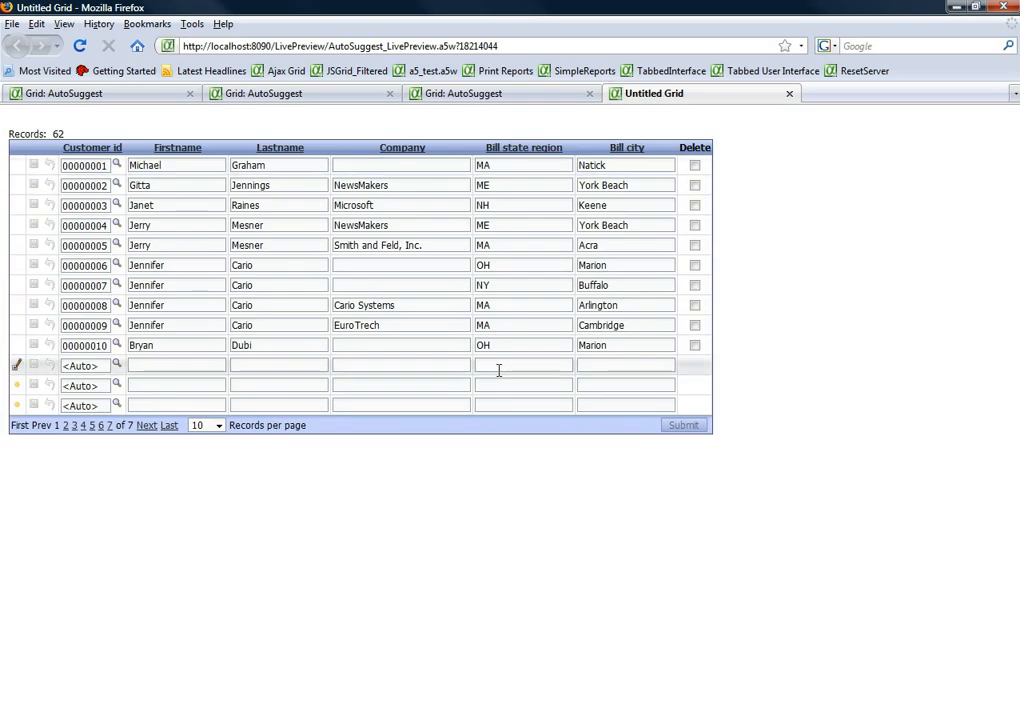
type("ma")
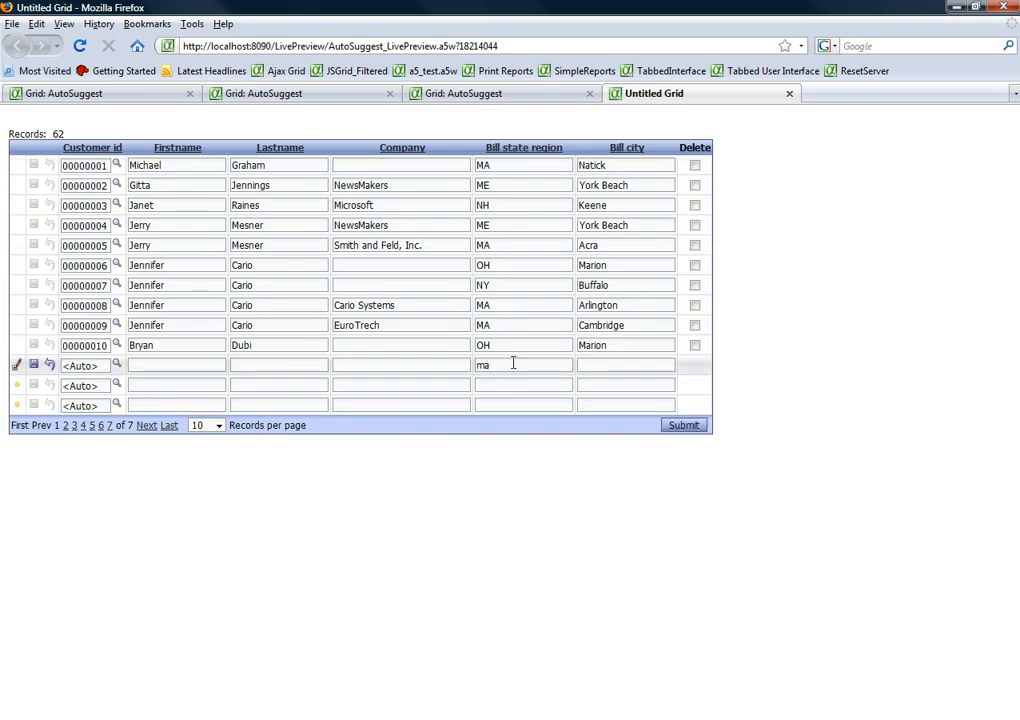
left_click(610, 360)
type("bos")
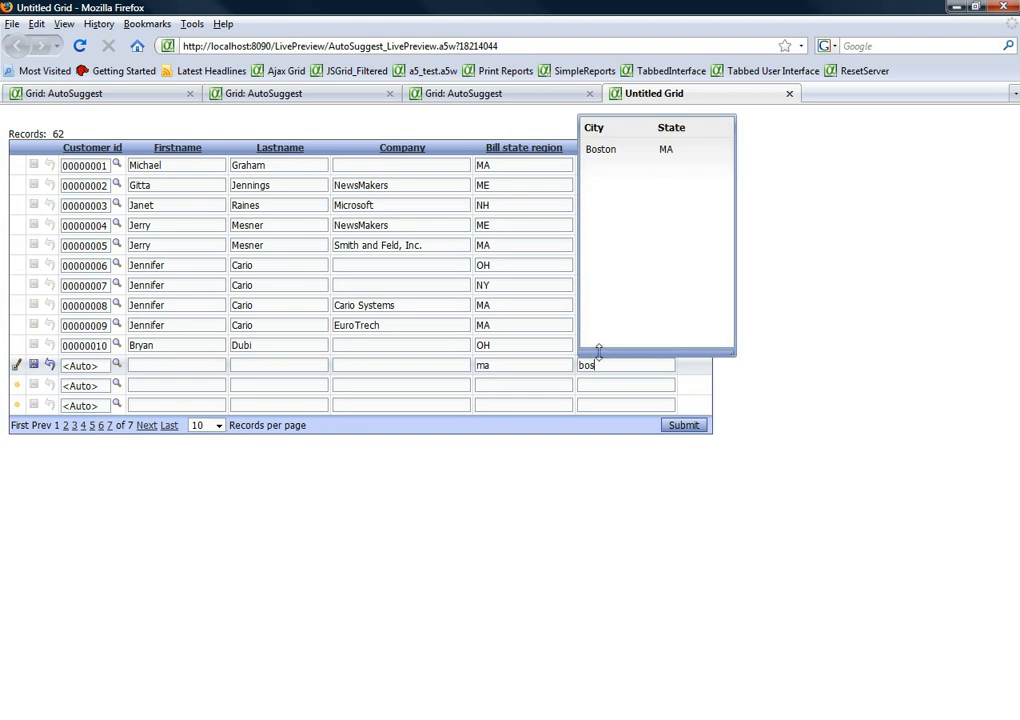
left_click(603, 149)
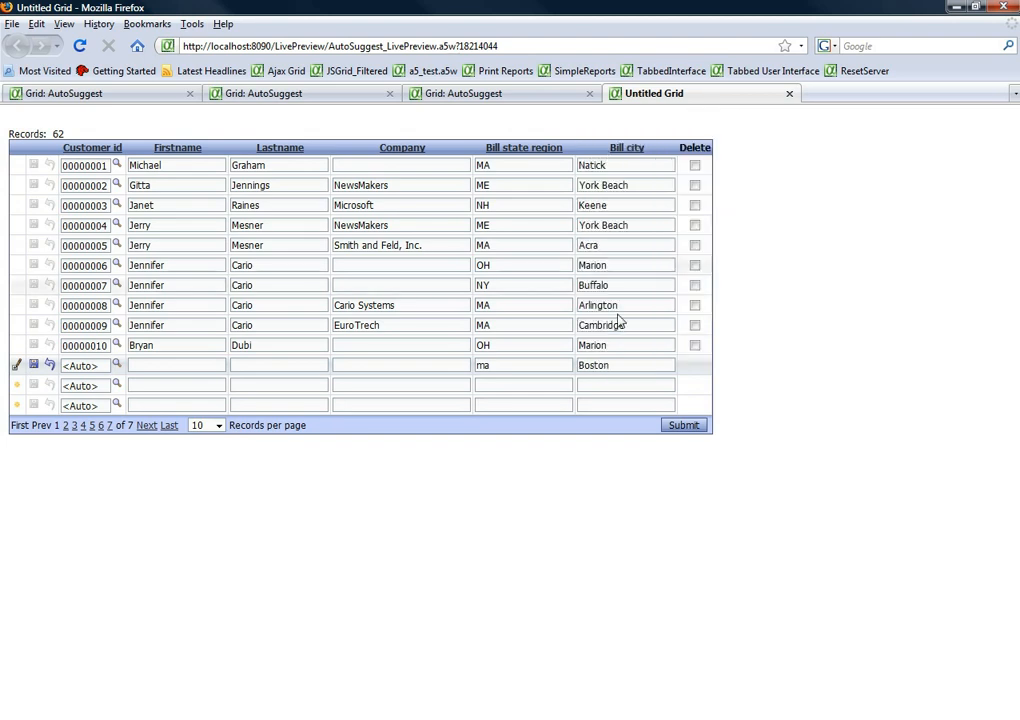
Step: Replace the new row's Bill city with Boxford, chosen from the suggestions for "b"
double_click(590, 363)
type("b")
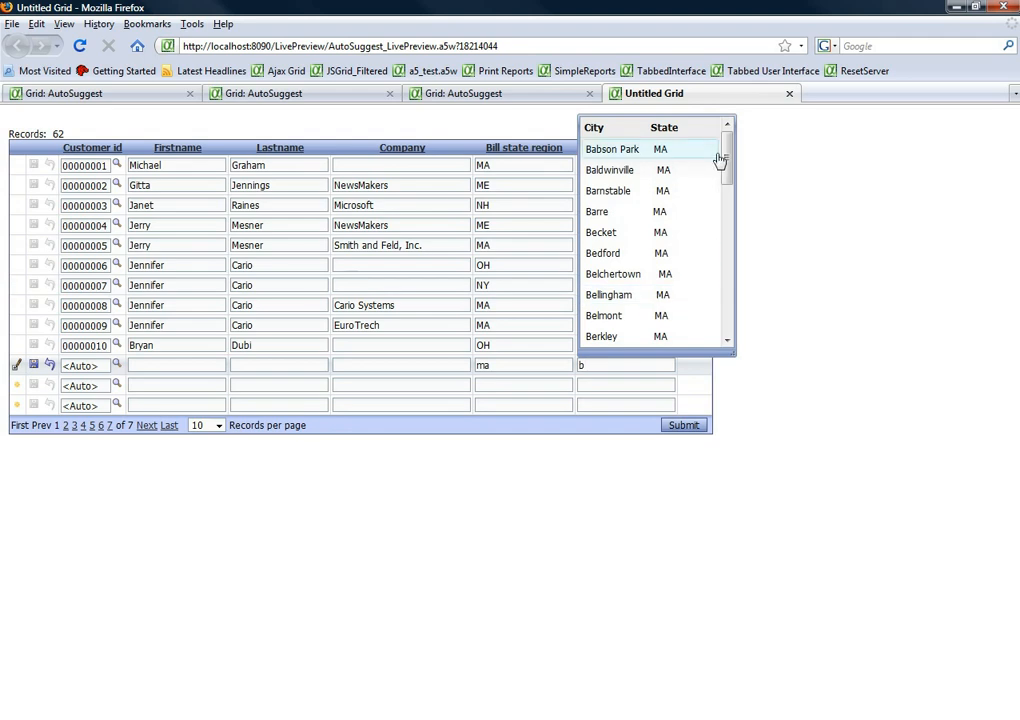
left_click_drag(726, 155, 726, 239)
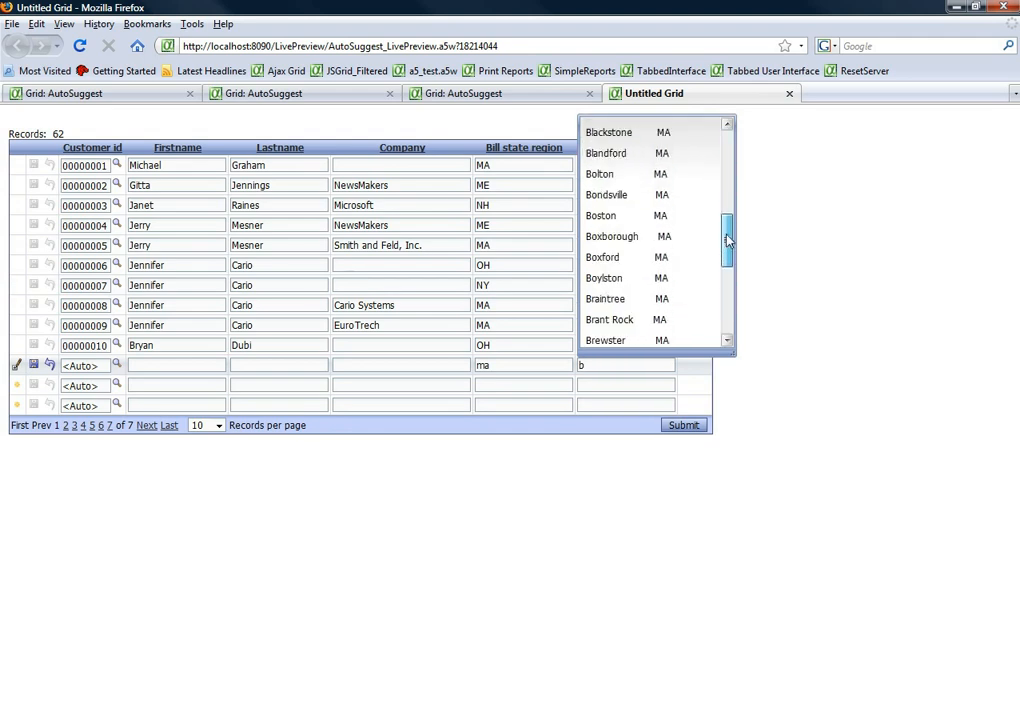
left_click(604, 259)
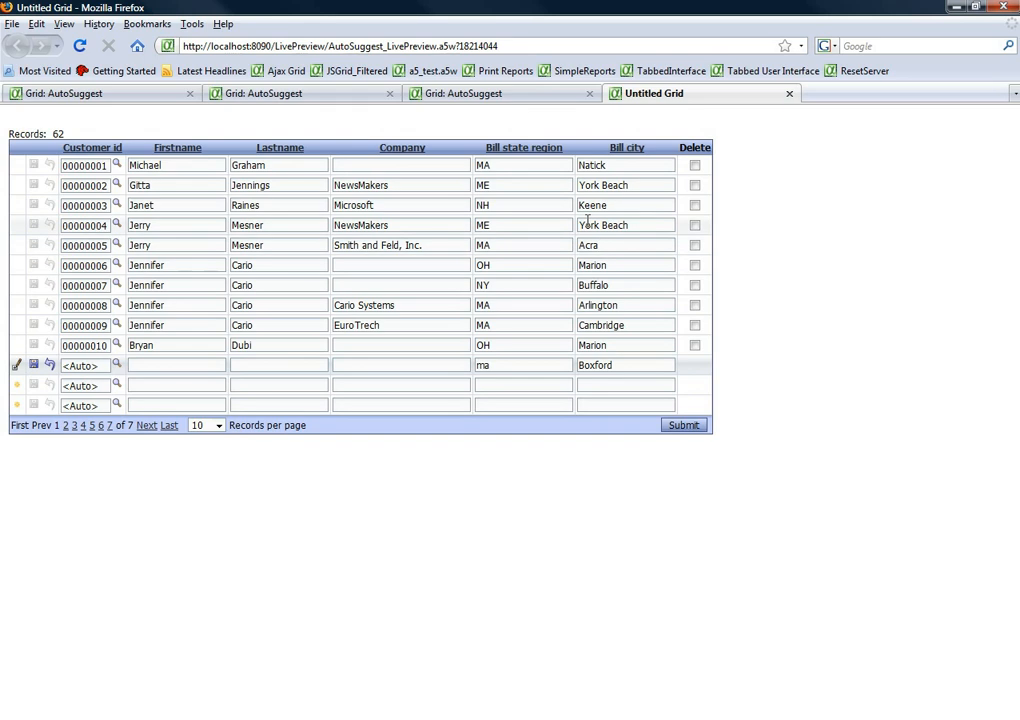